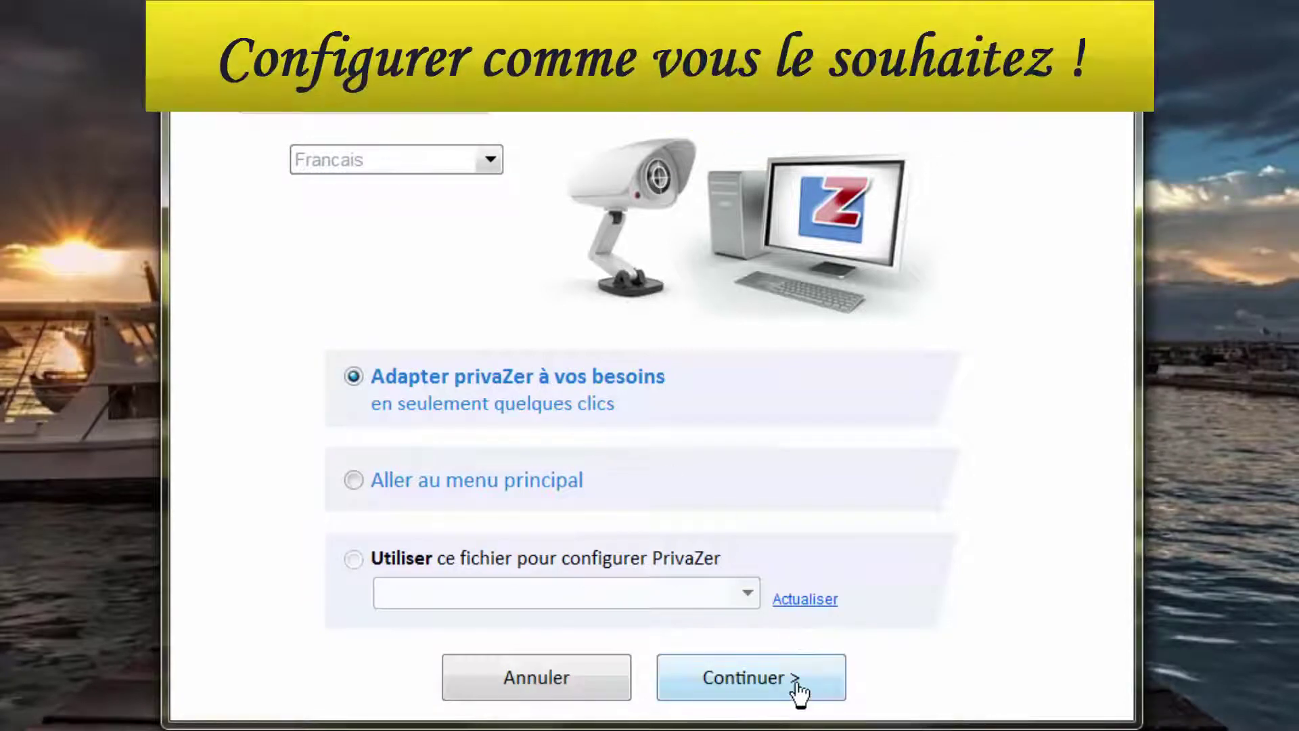
- Start adapting PrivaZer to personal needs and set the user type to "Utilisateur avancé"
{"action": "left_click", "coordinate": [799, 688]}
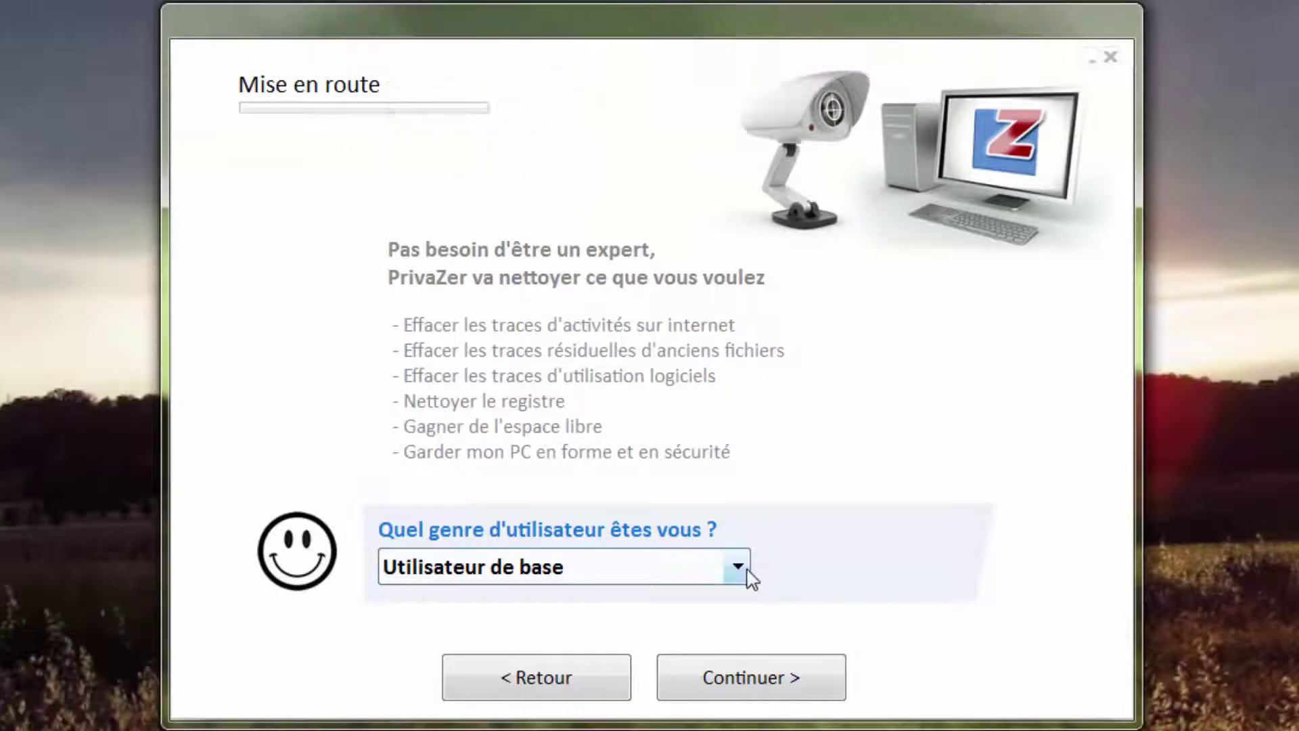
{"action": "left_click", "coordinate": [744, 569]}
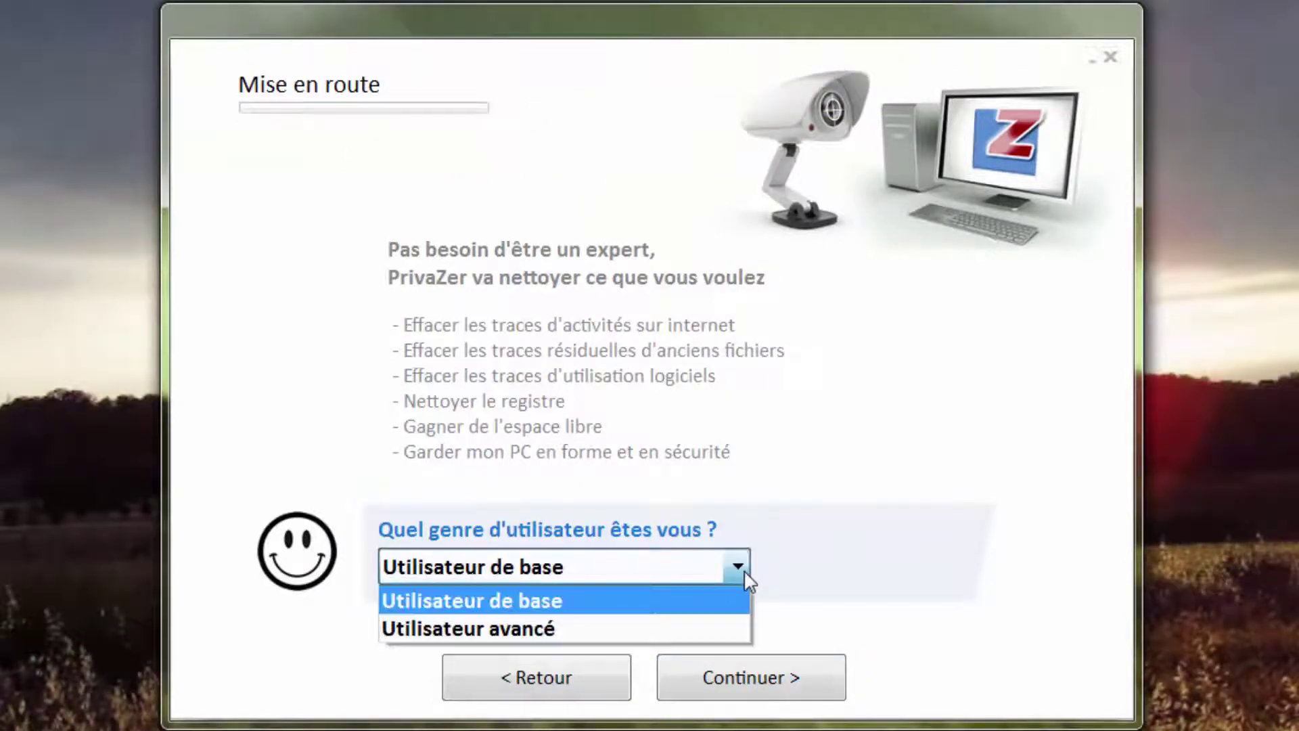
{"action": "left_click", "coordinate": [551, 622]}
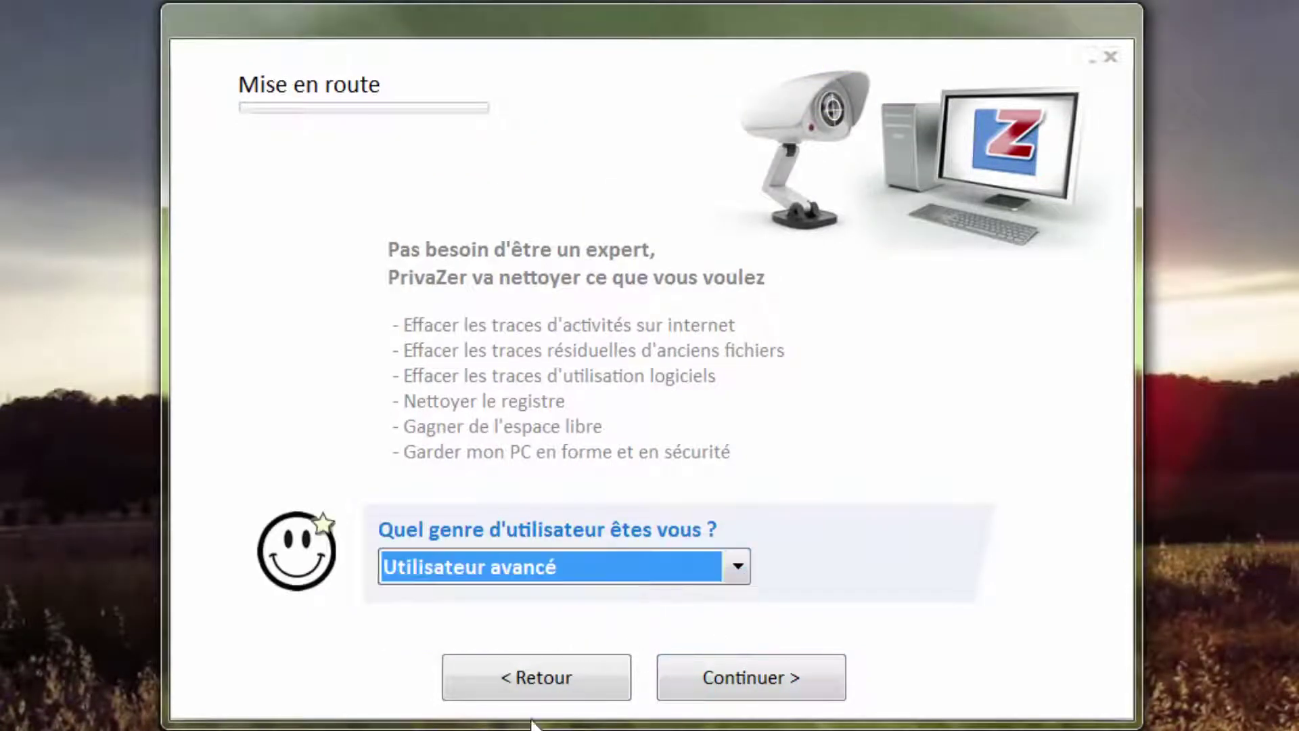
{"action": "left_click", "coordinate": [758, 675]}
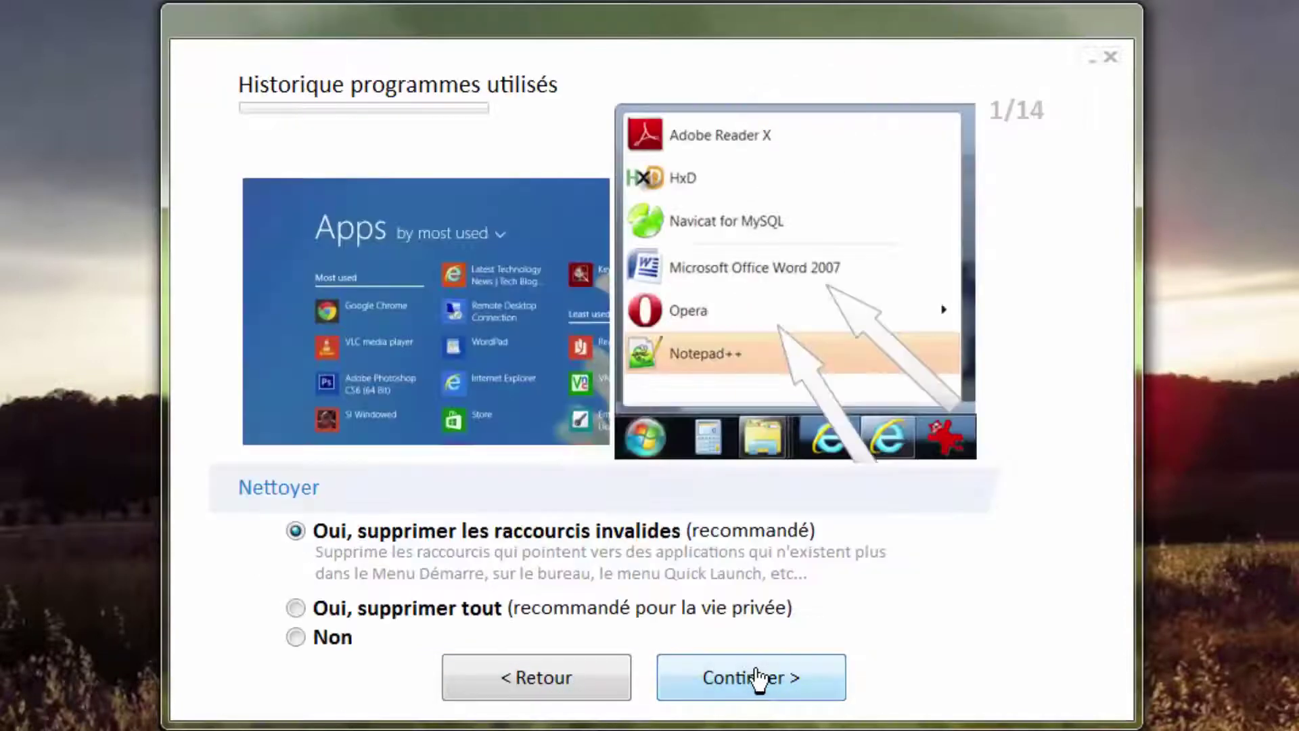
- Accept deletion of invalid shortcuts and choose "Oui" for deleting the office and photo/image software histories
{"action": "left_click", "coordinate": [807, 687]}
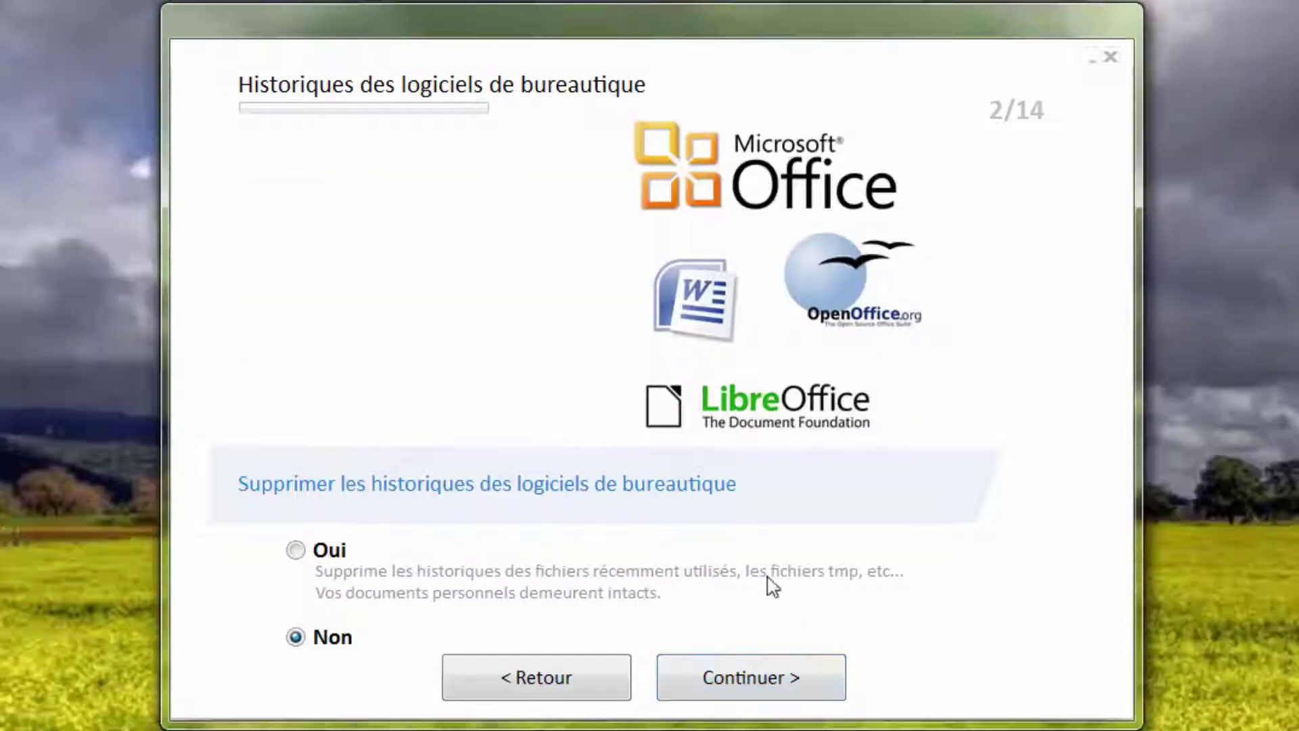
{"action": "left_click", "coordinate": [296, 551]}
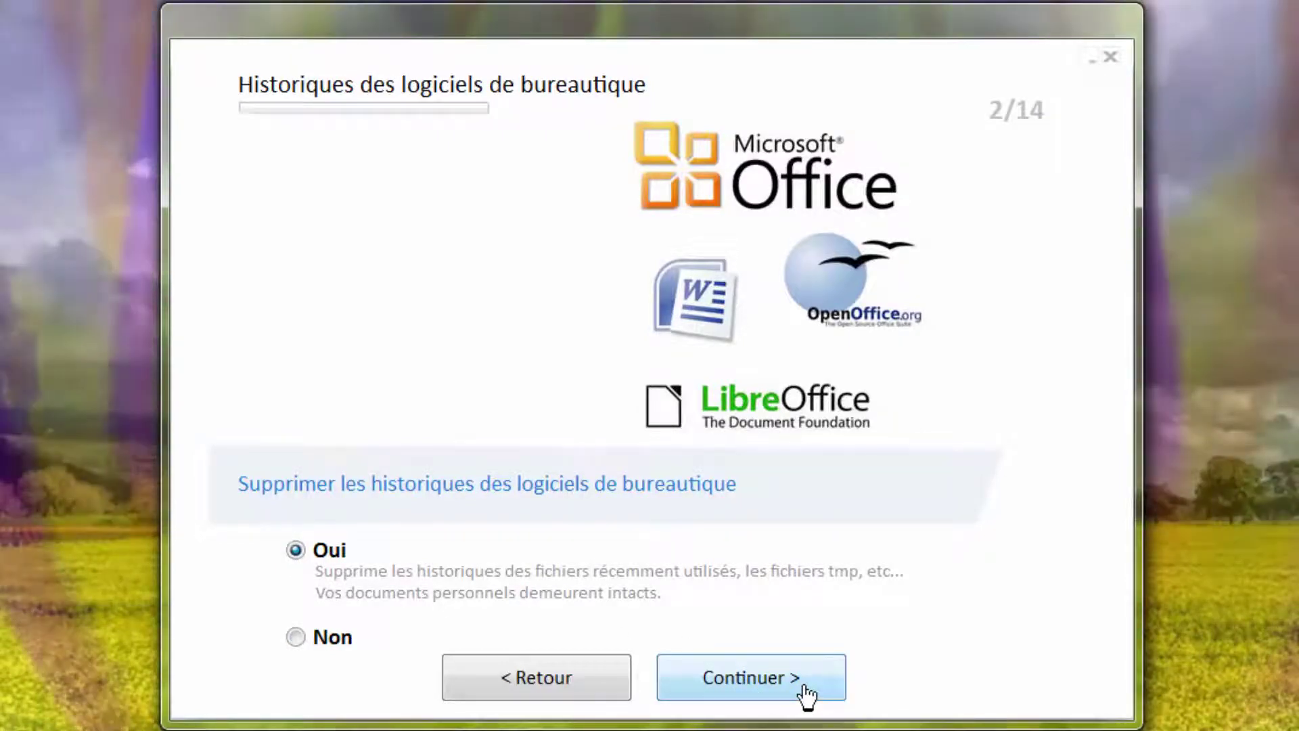
{"action": "left_click", "coordinate": [807, 687]}
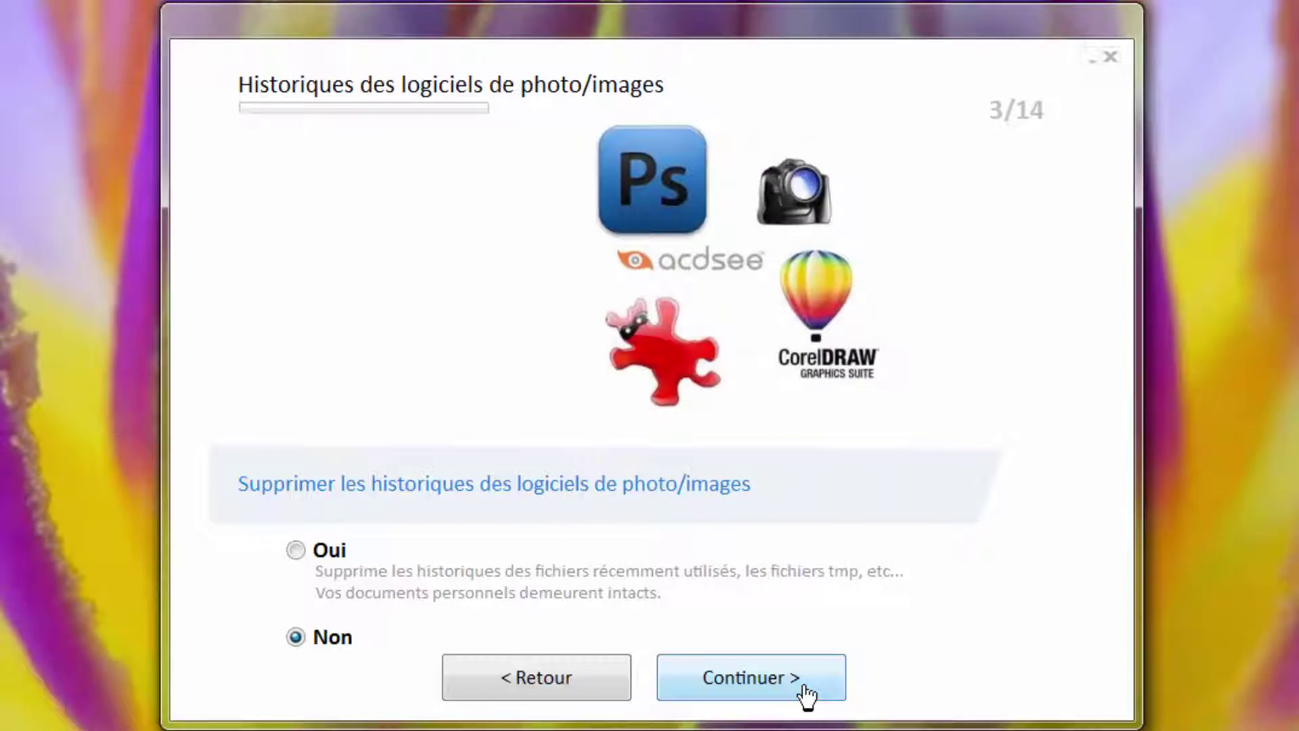
{"action": "left_click", "coordinate": [296, 551]}
{"action": "left_click", "coordinate": [798, 682]}
{"action": "left_click", "coordinate": [809, 684]}
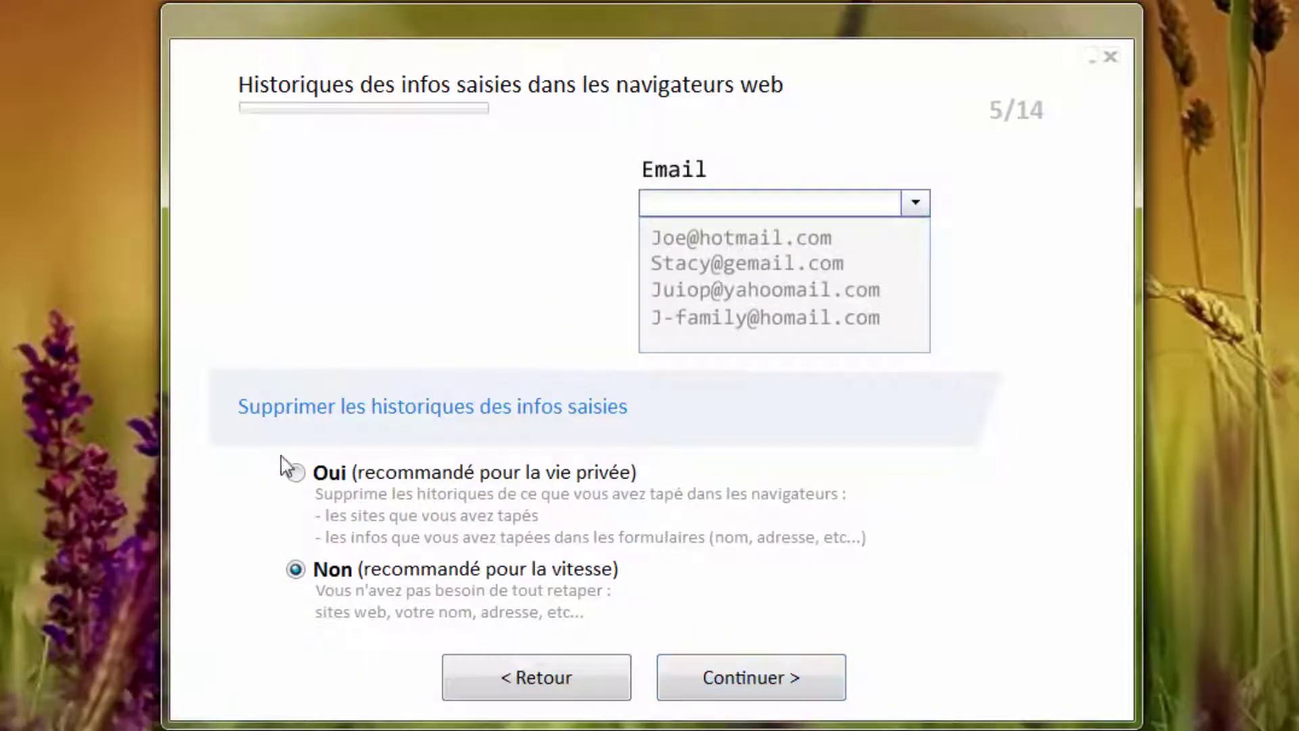
- Choose "Oui" for deleting information typed in web browsers and keep "Non" for deleting site thumbnails and Speed dial
{"action": "left_click", "coordinate": [298, 473]}
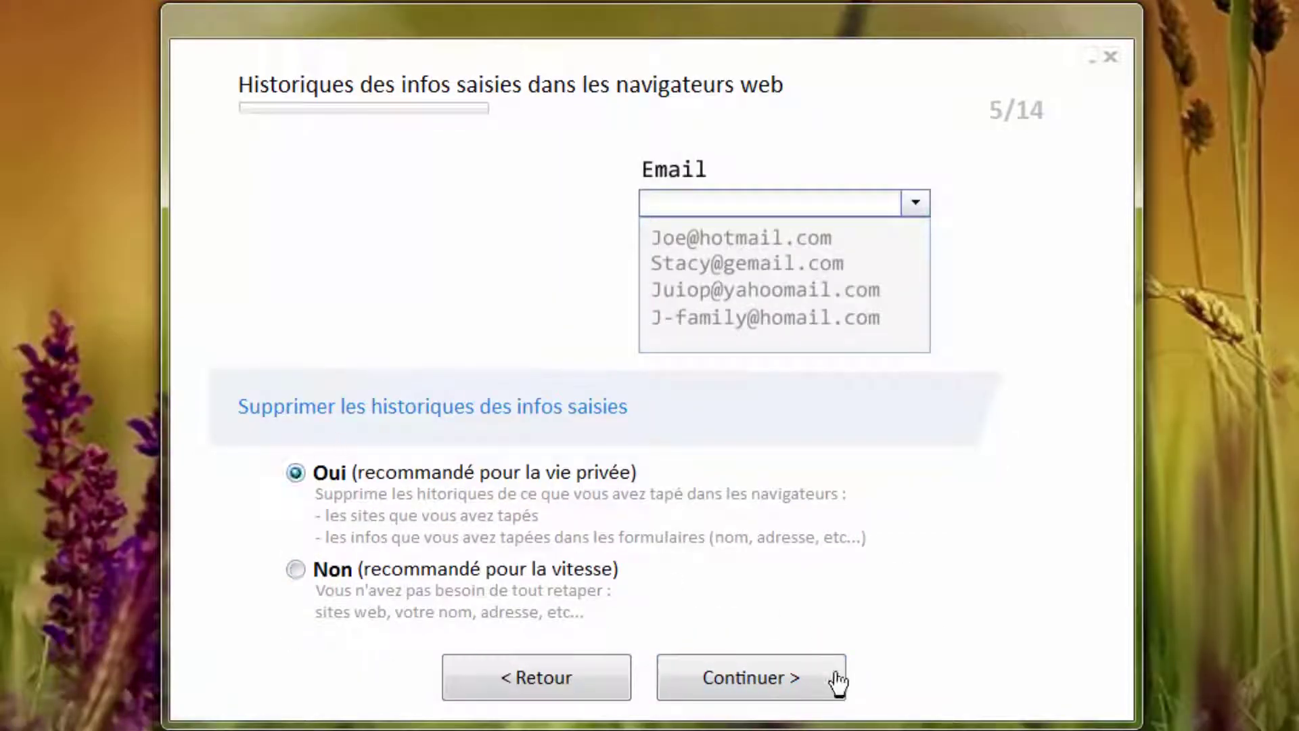
{"action": "left_click", "coordinate": [785, 687]}
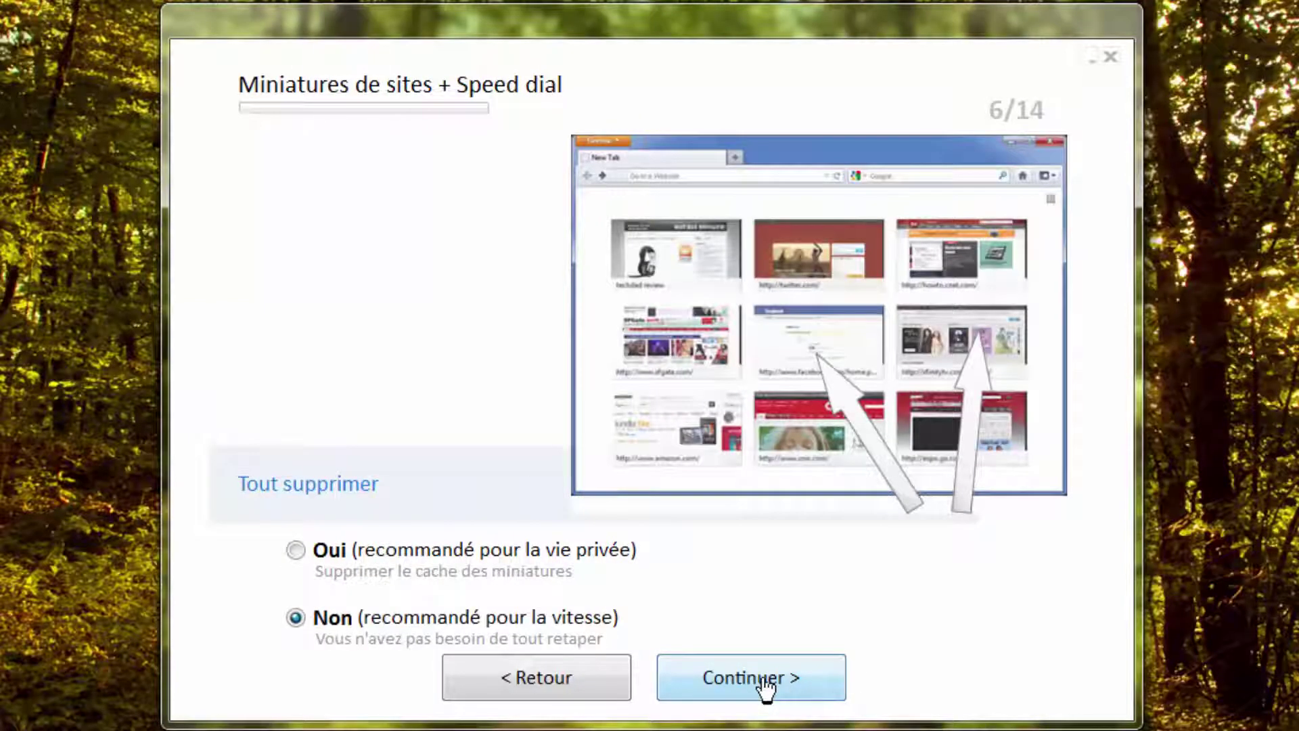
{"action": "left_click", "coordinate": [764, 687]}
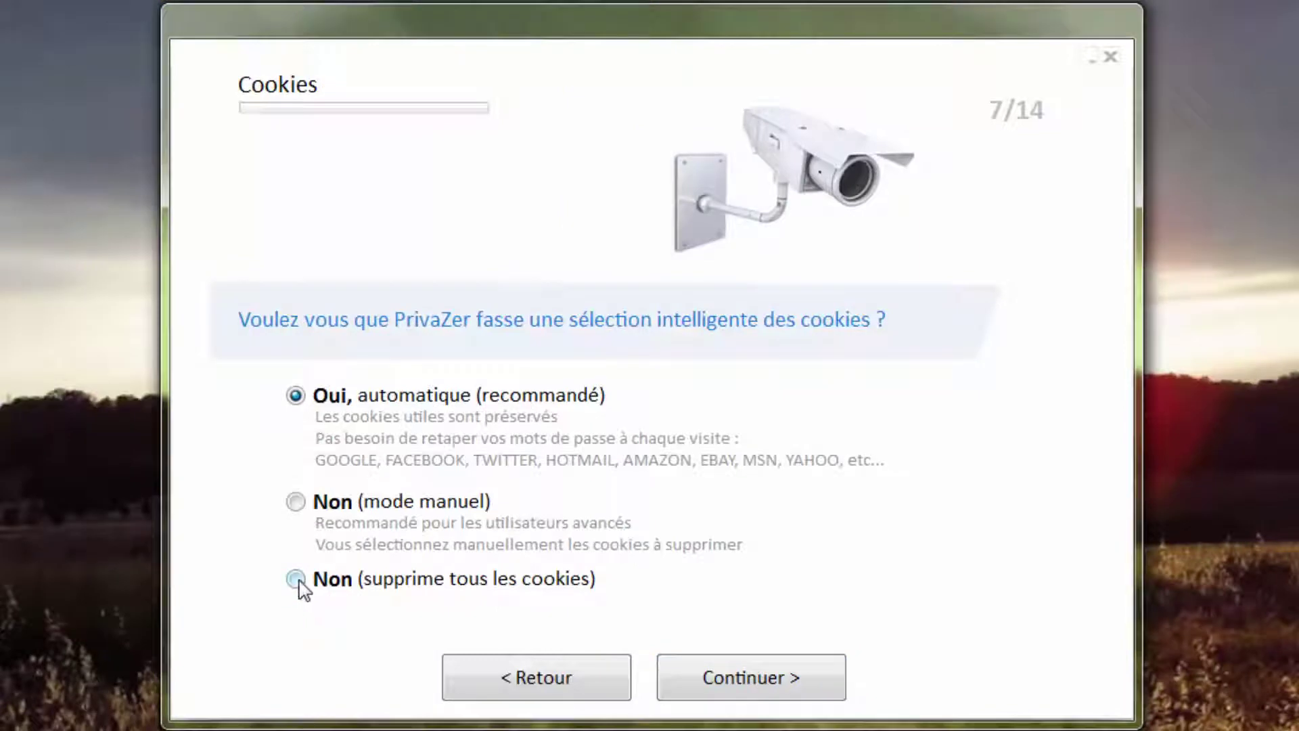
- Set cookie handling to "Non (supprime tous les cookies)" and continue to the ShellBags question
{"action": "left_click", "coordinate": [296, 581]}
{"action": "left_click", "coordinate": [822, 690]}
{"action": "left_click", "coordinate": [830, 702]}
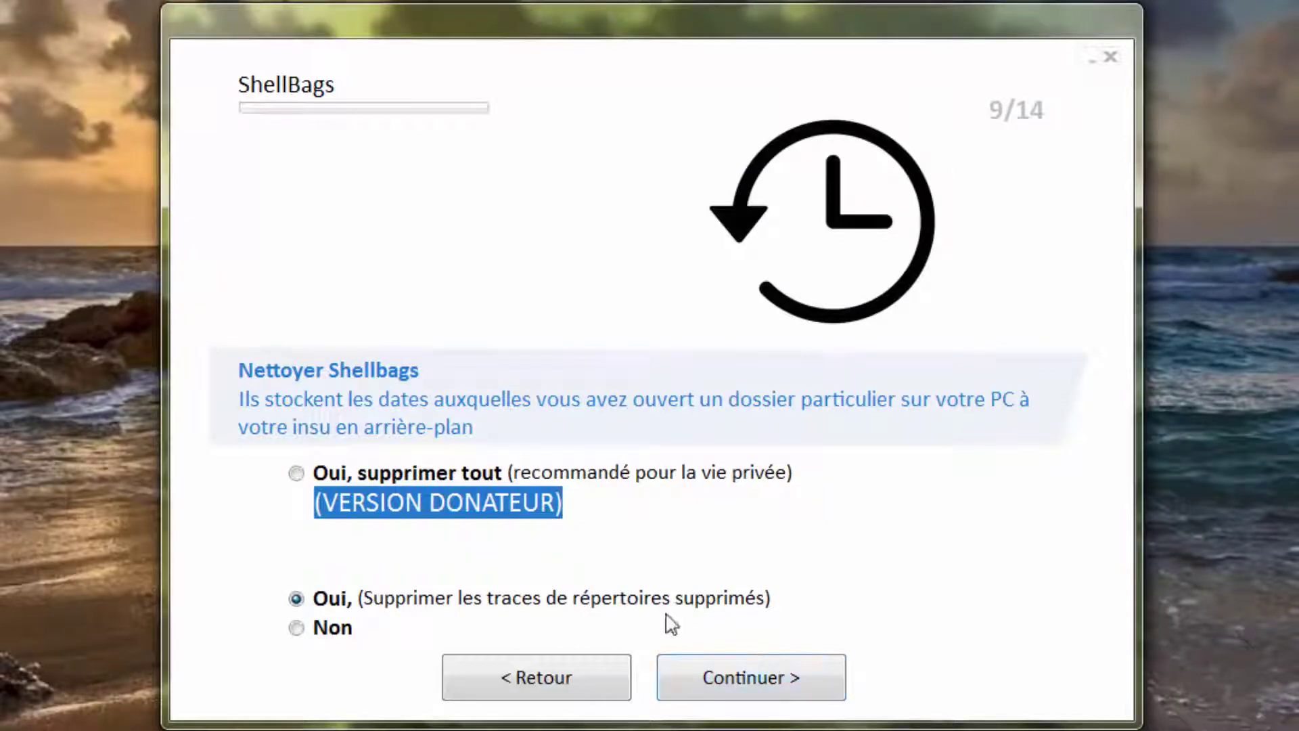
- Try to choose "Oui, supprimer tout" for the ShellBags and accept upgrading to the donor version
{"action": "left_click", "coordinate": [297, 473]}
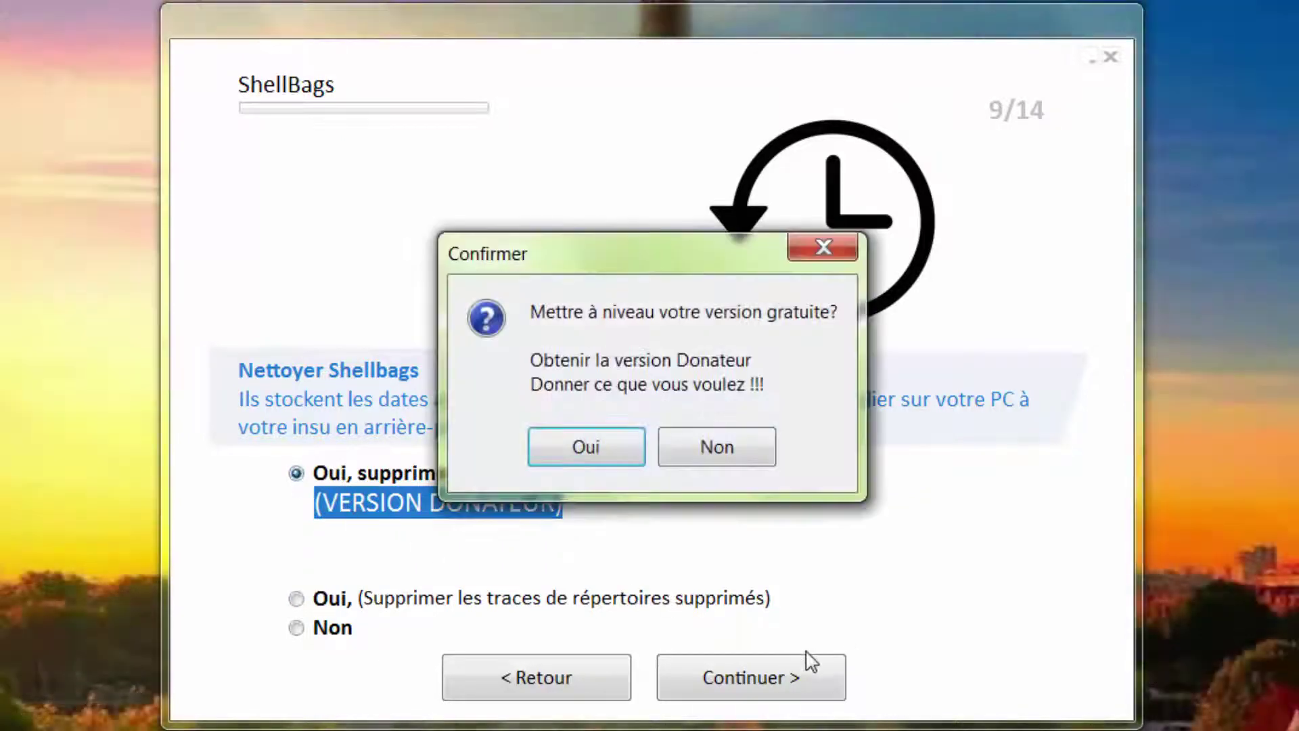
{"action": "left_click", "coordinate": [618, 454]}
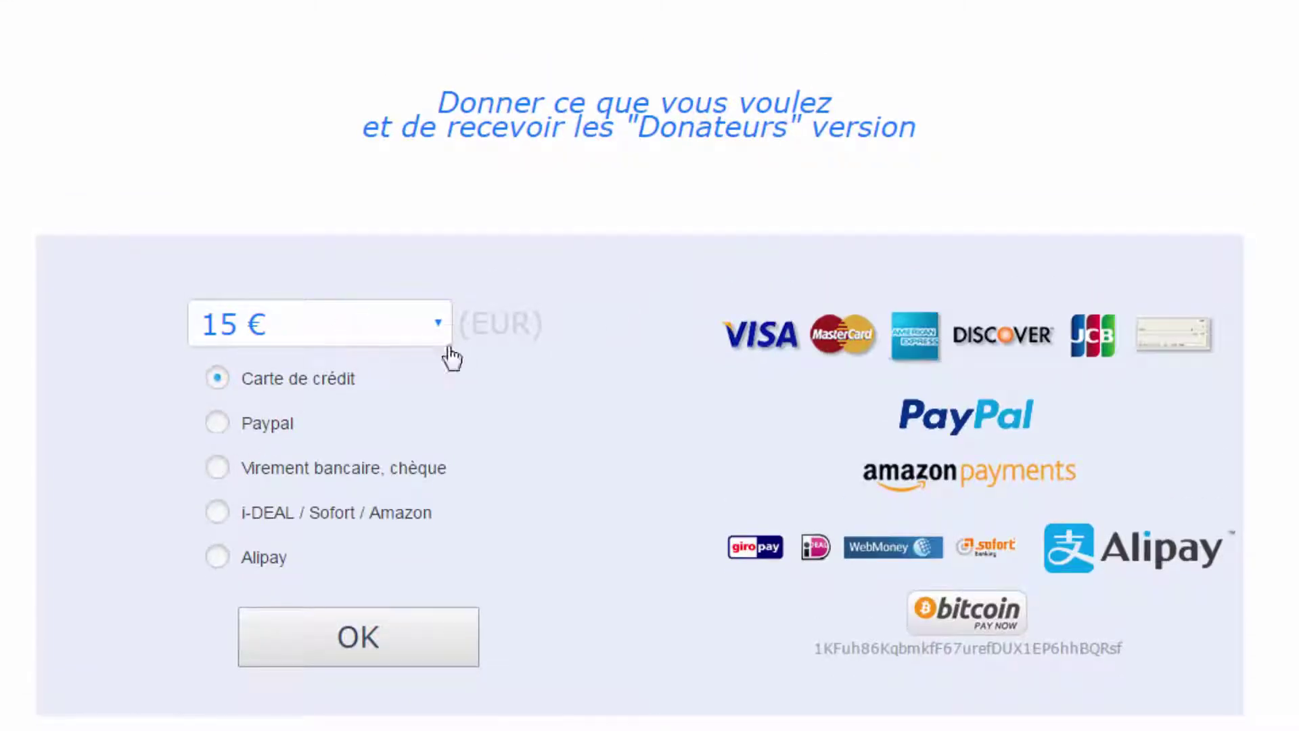
- Set the donation amount to 8 €, choose Paypal as the payment method and proceed to payment
{"action": "left_click", "coordinate": [431, 326]}
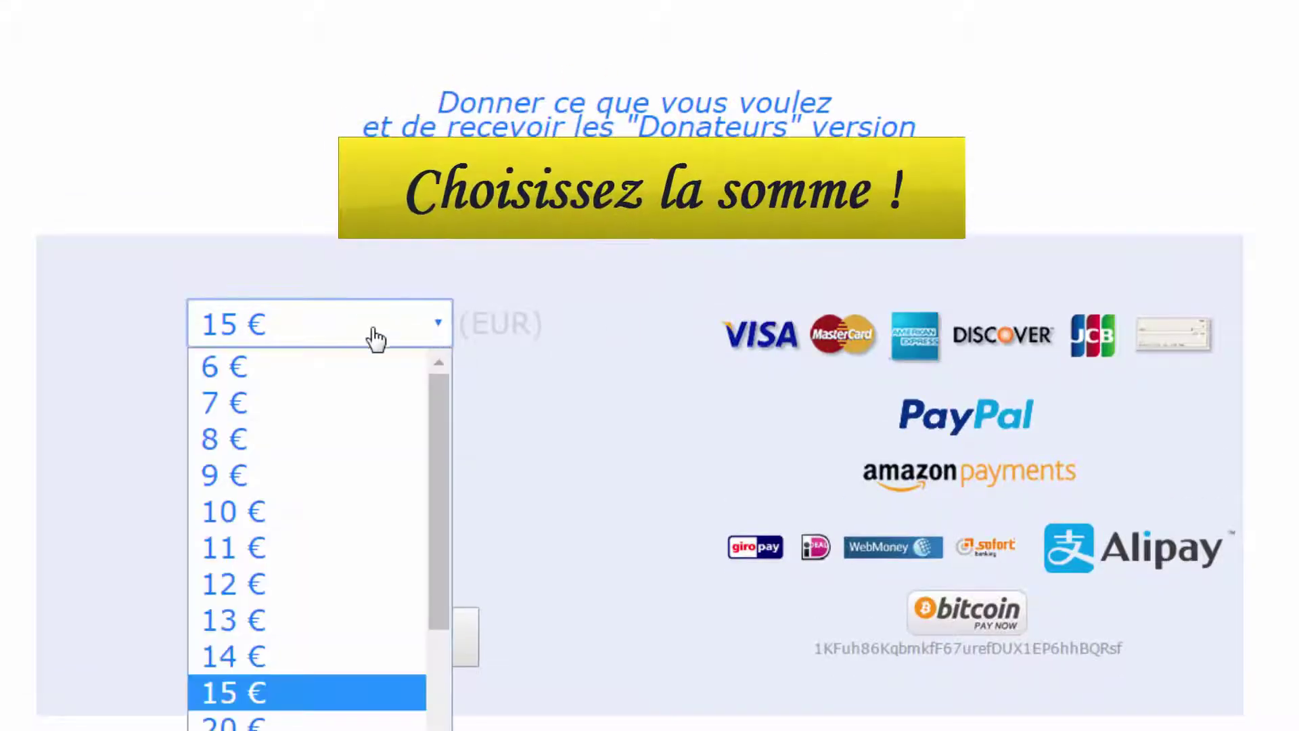
{"action": "left_click", "coordinate": [234, 514]}
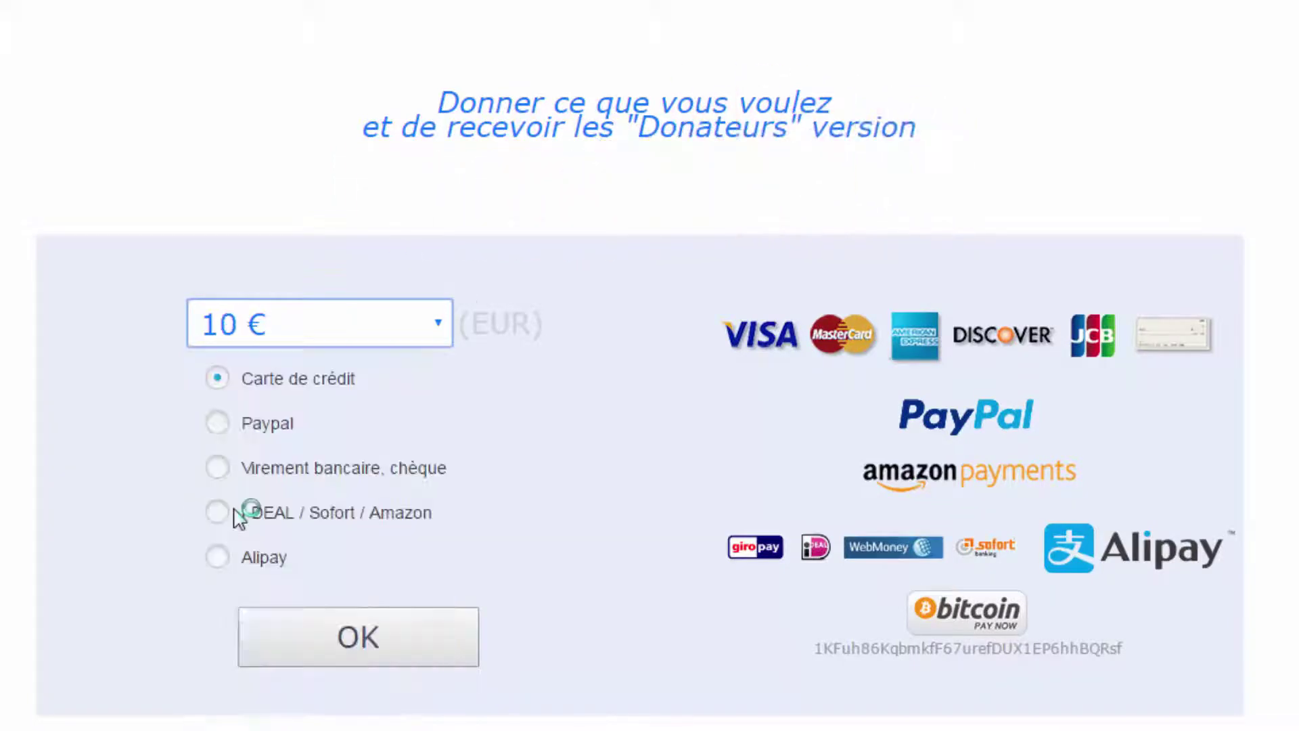
{"action": "left_click", "coordinate": [438, 329]}
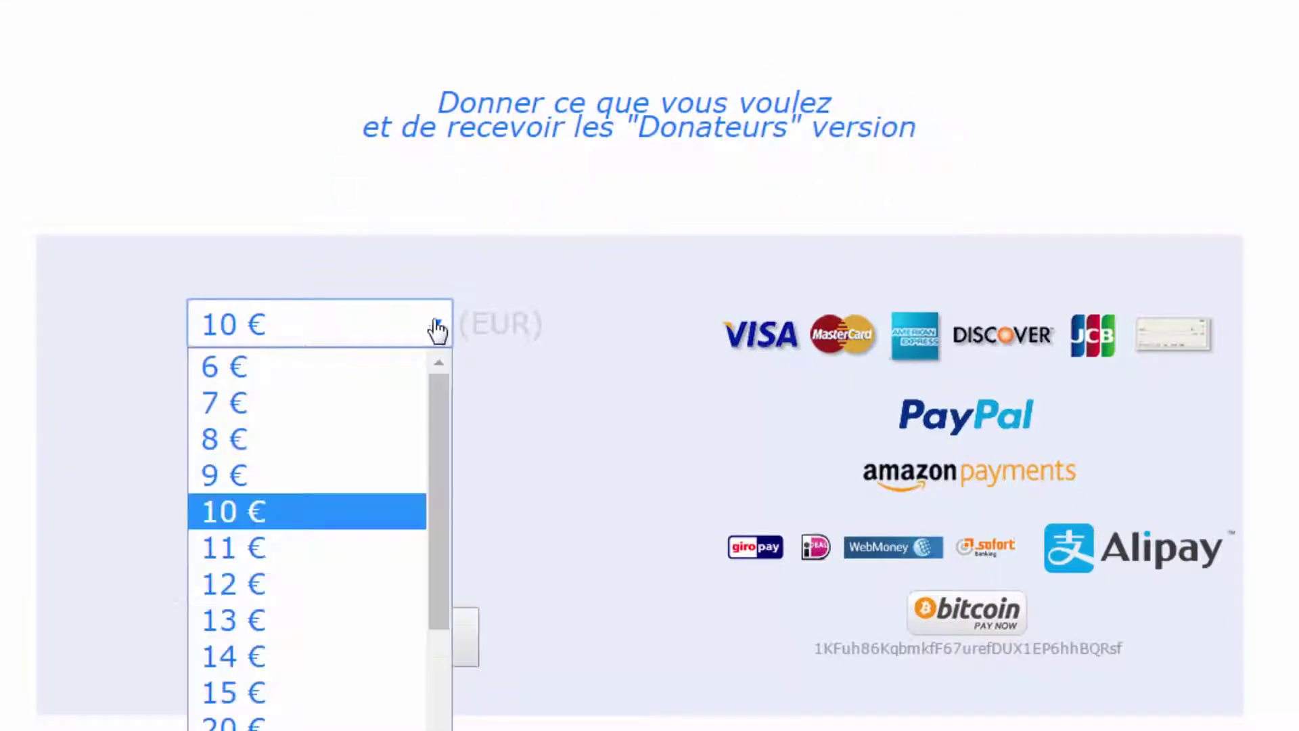
{"action": "left_click", "coordinate": [226, 447]}
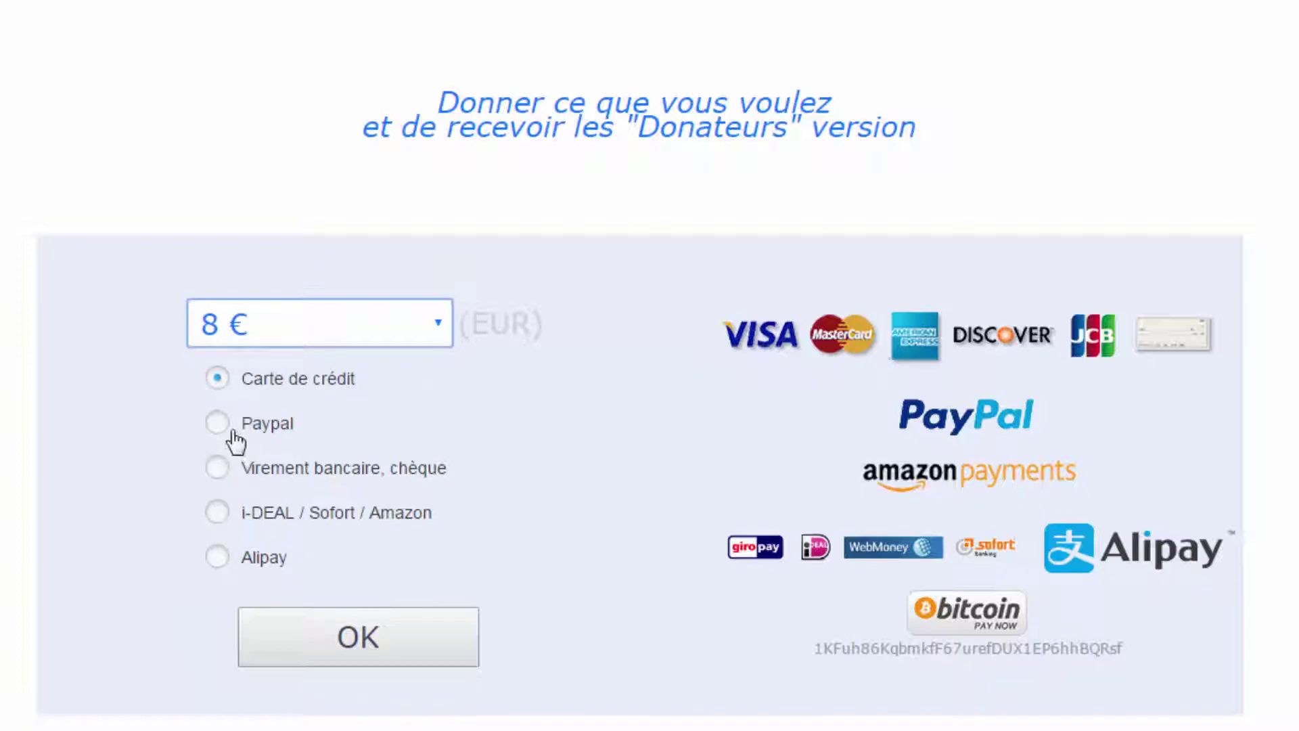
{"action": "left_click", "coordinate": [222, 423]}
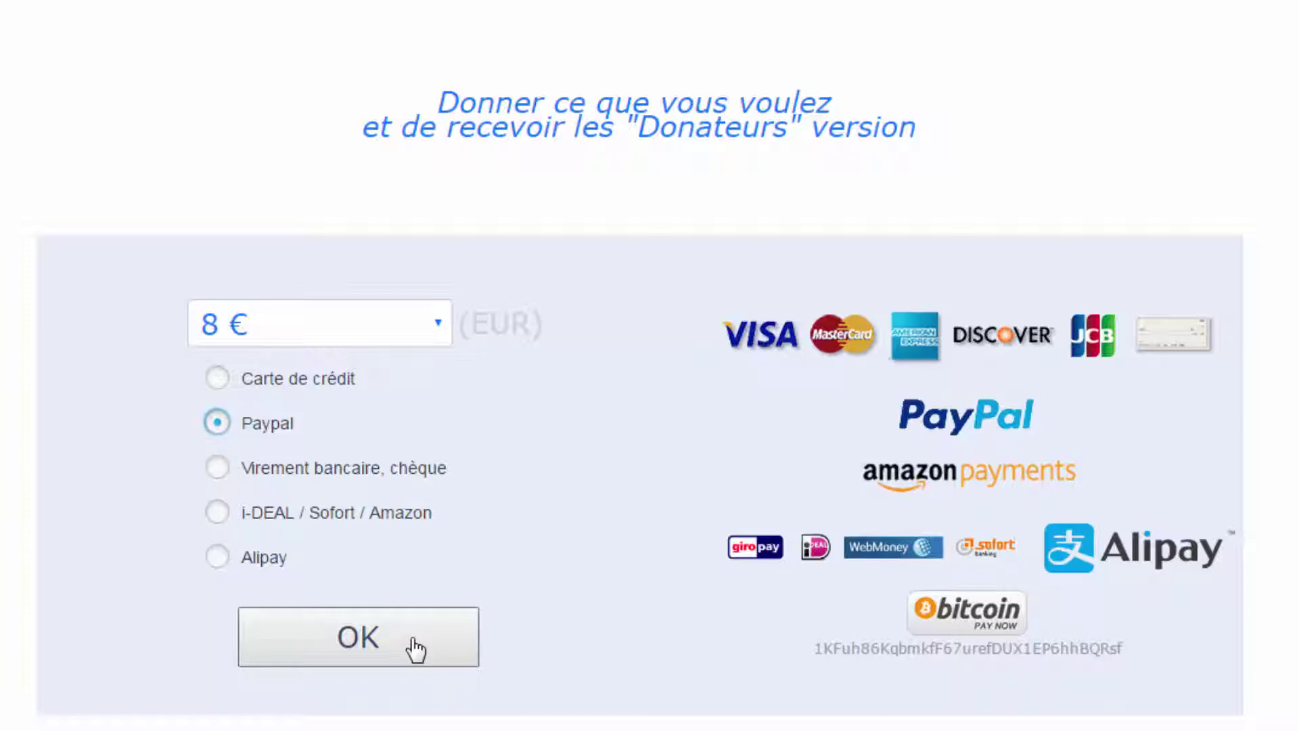
{"action": "left_click", "coordinate": [415, 646]}
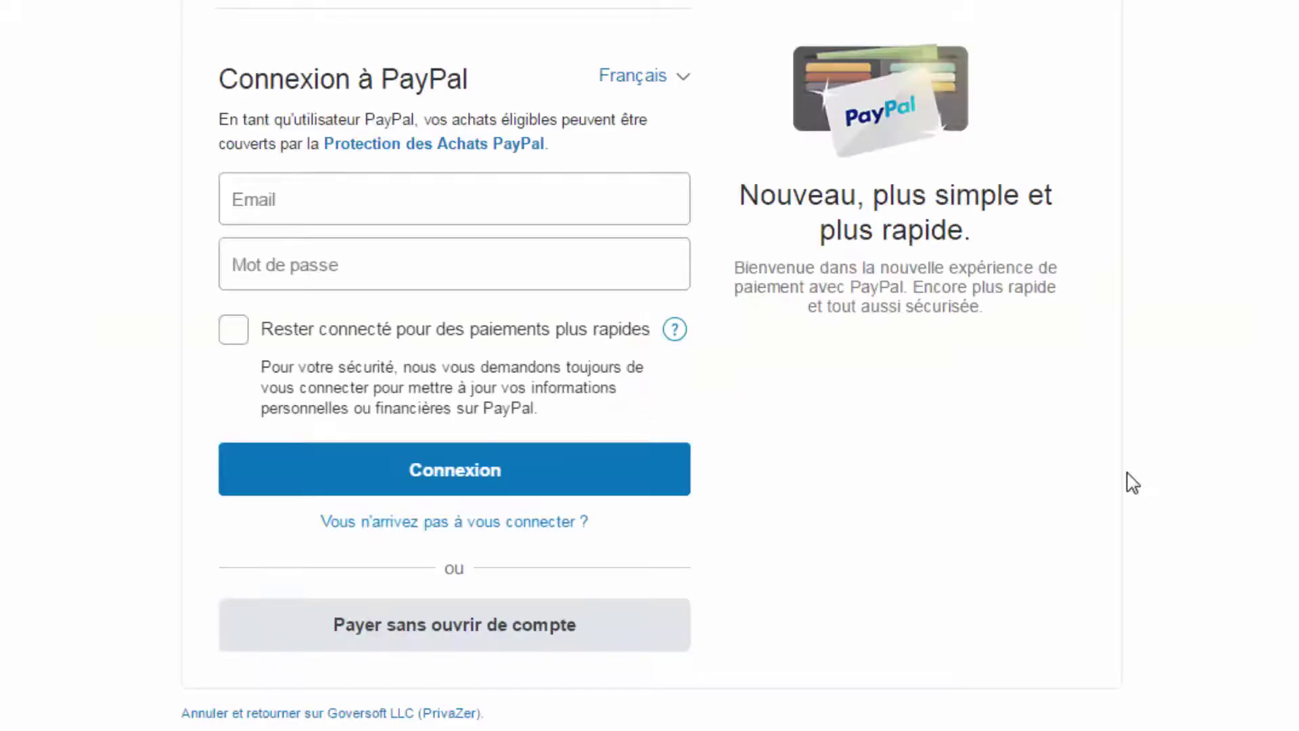
{"action": "left_click", "coordinate": [305, 197]}
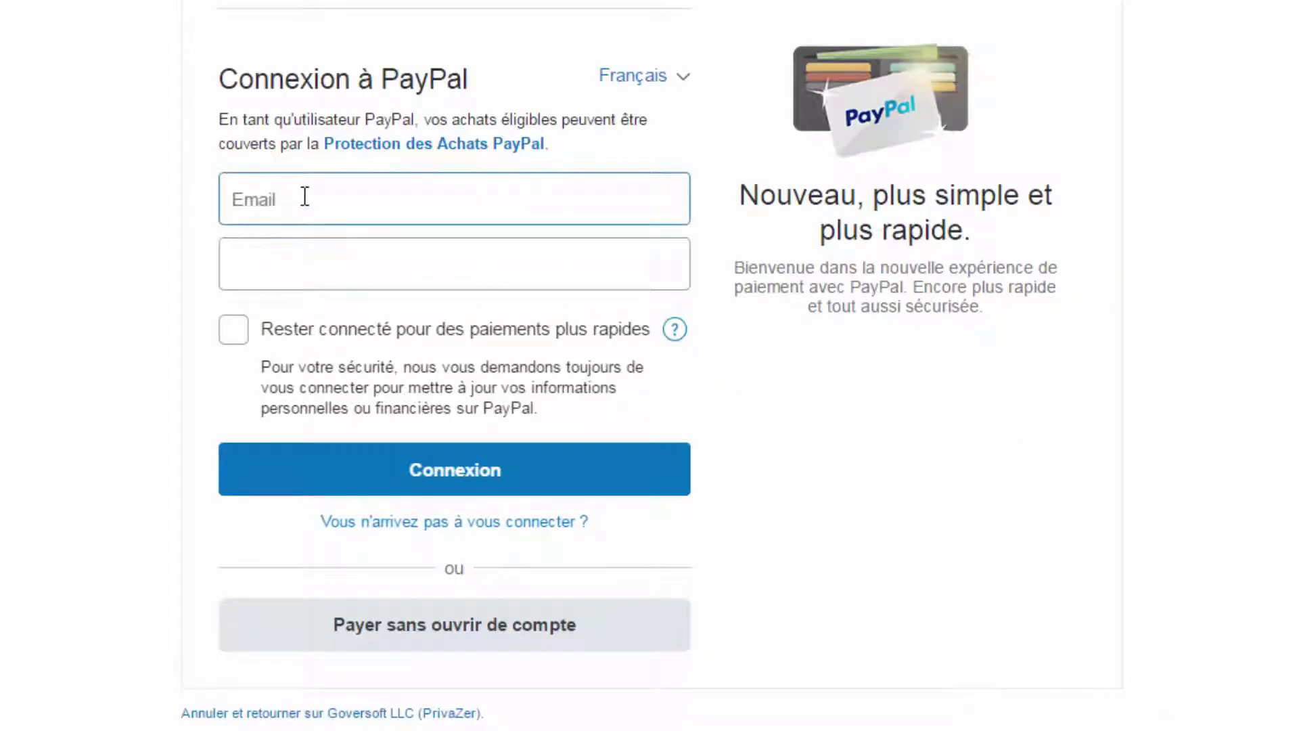
{"action": "type", "text": "froo"}
{"action": "key", "text": "BackSpace"}
{"action": "key", "text": "BackSpace"}
{"action": "key", "text": "BackSpace"}
{"action": "key", "text": "BackSpace"}
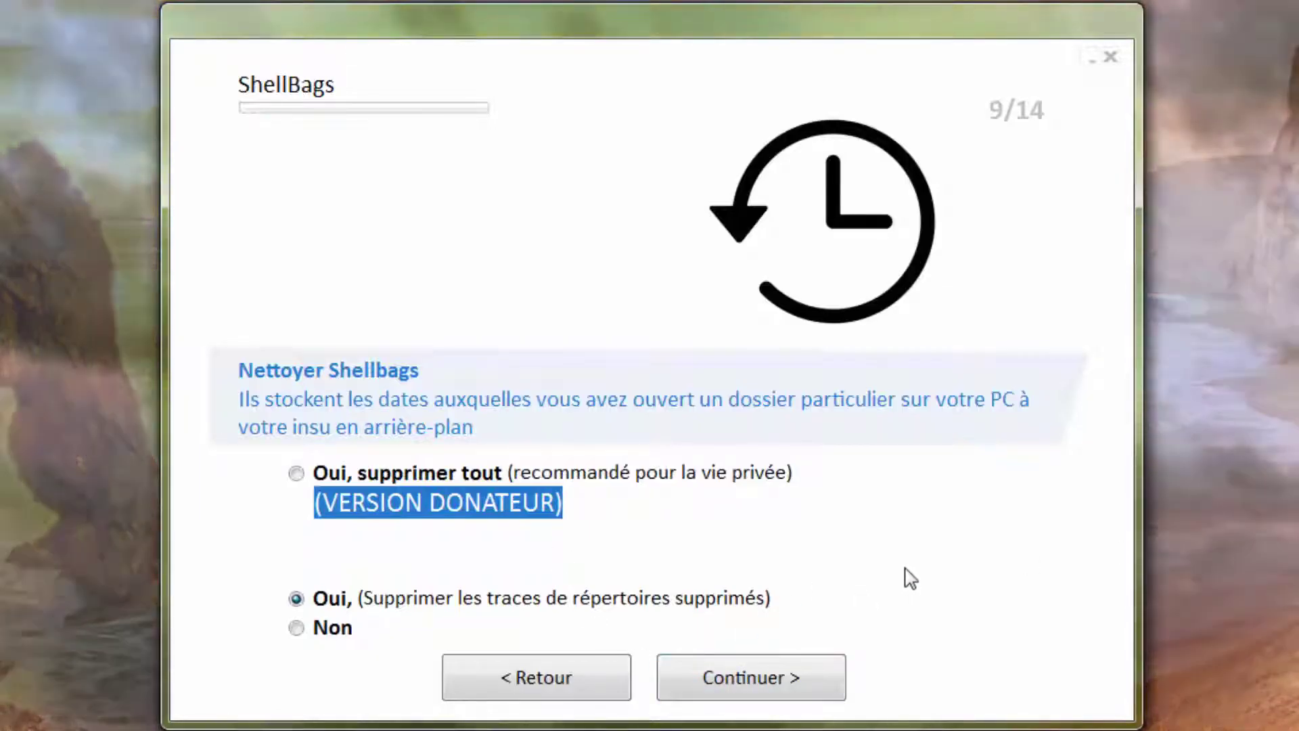
- Keep ShellBags cleaning limited to traces of deleted directories and choose "Oui" for erasing the Microsoft games histories
{"action": "left_click", "coordinate": [791, 682]}
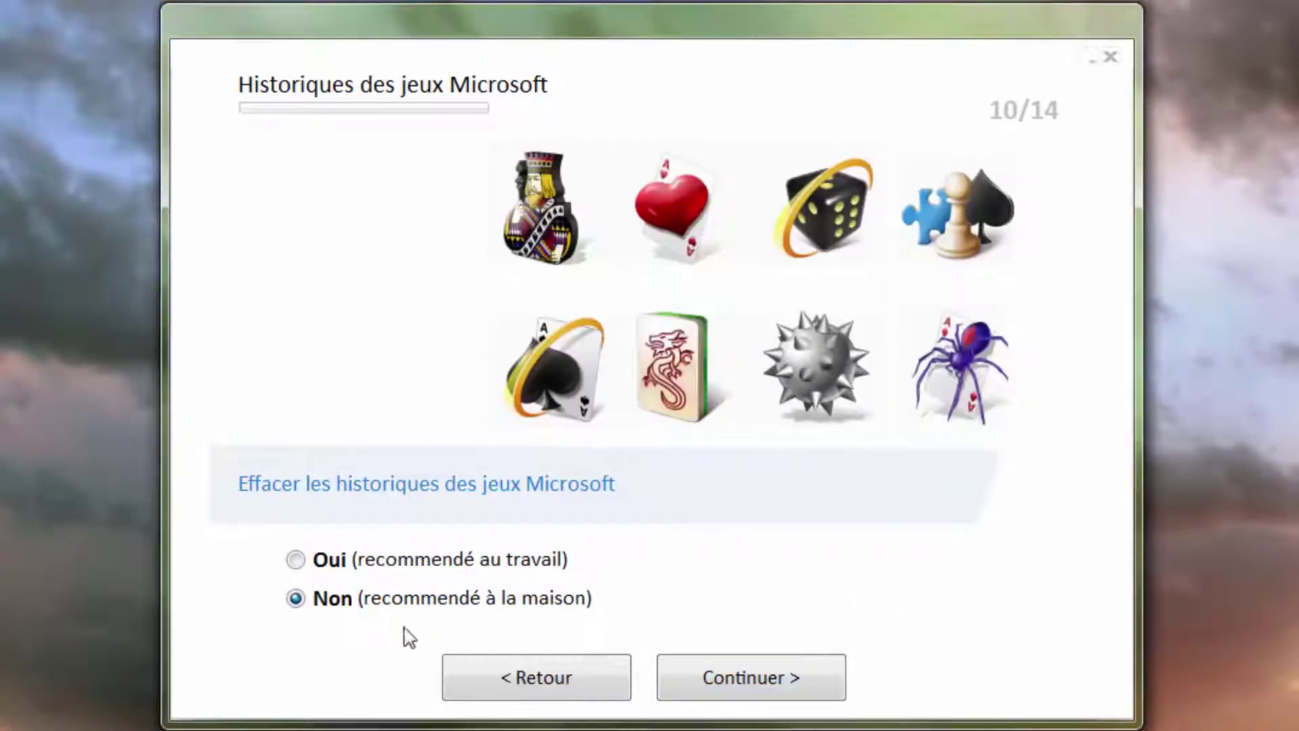
{"action": "left_click", "coordinate": [297, 559]}
{"action": "left_click", "coordinate": [728, 696]}
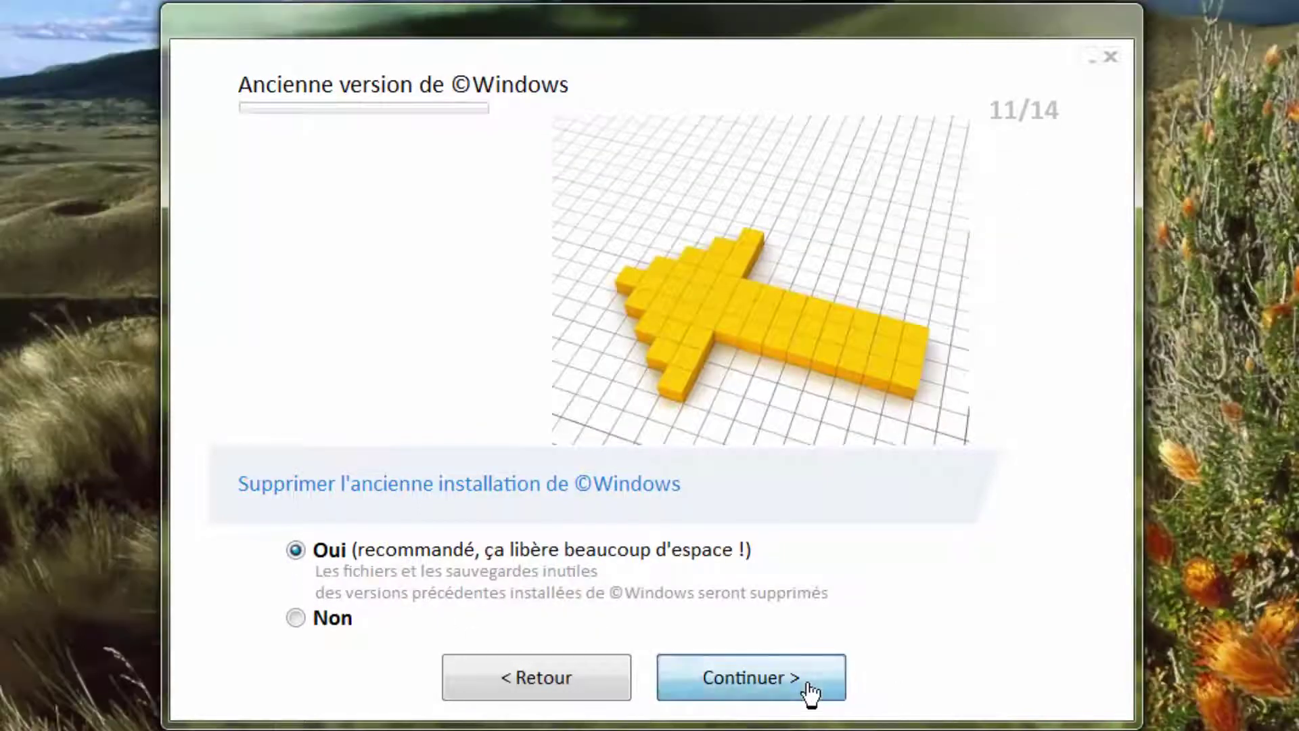
- Accept the recommended "Oui" options for removing the old Windows installation, cleaning Windows Prefetch and disabling hibernation
{"action": "left_click", "coordinate": [810, 691]}
{"action": "left_click", "coordinate": [811, 686]}
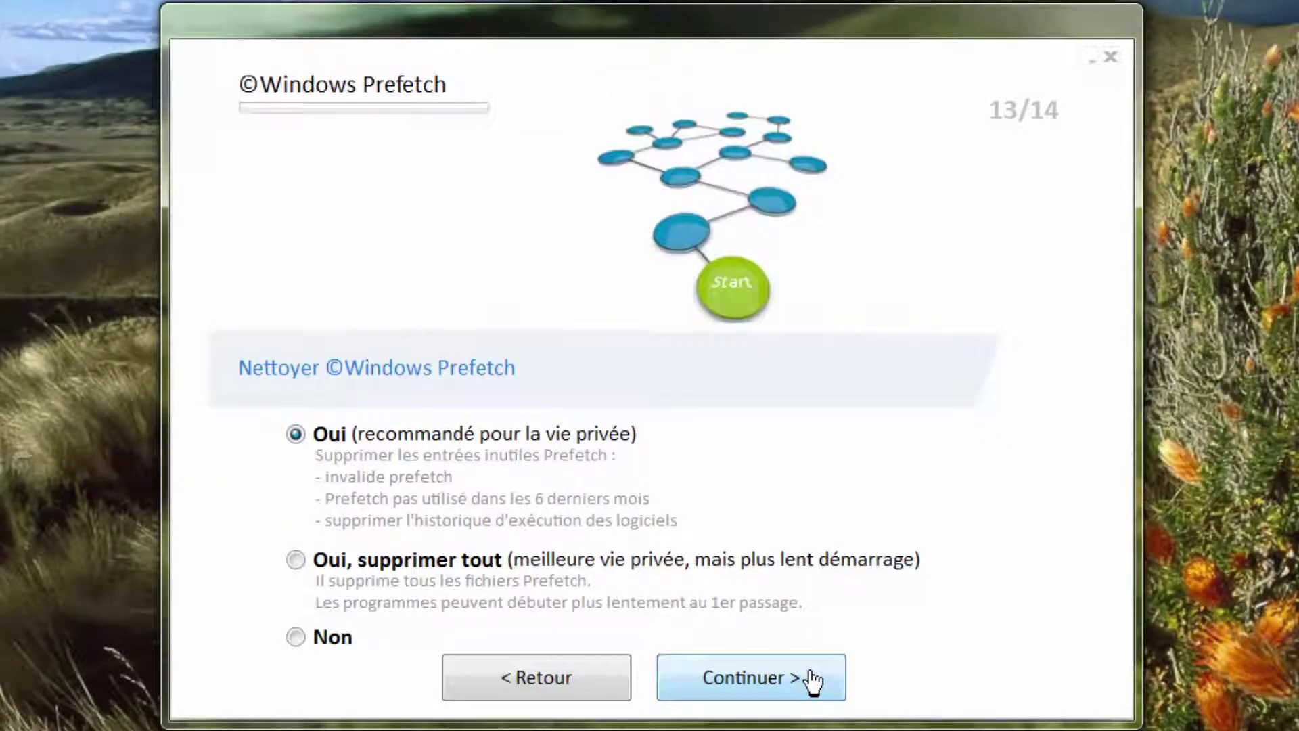
{"action": "left_click", "coordinate": [783, 691]}
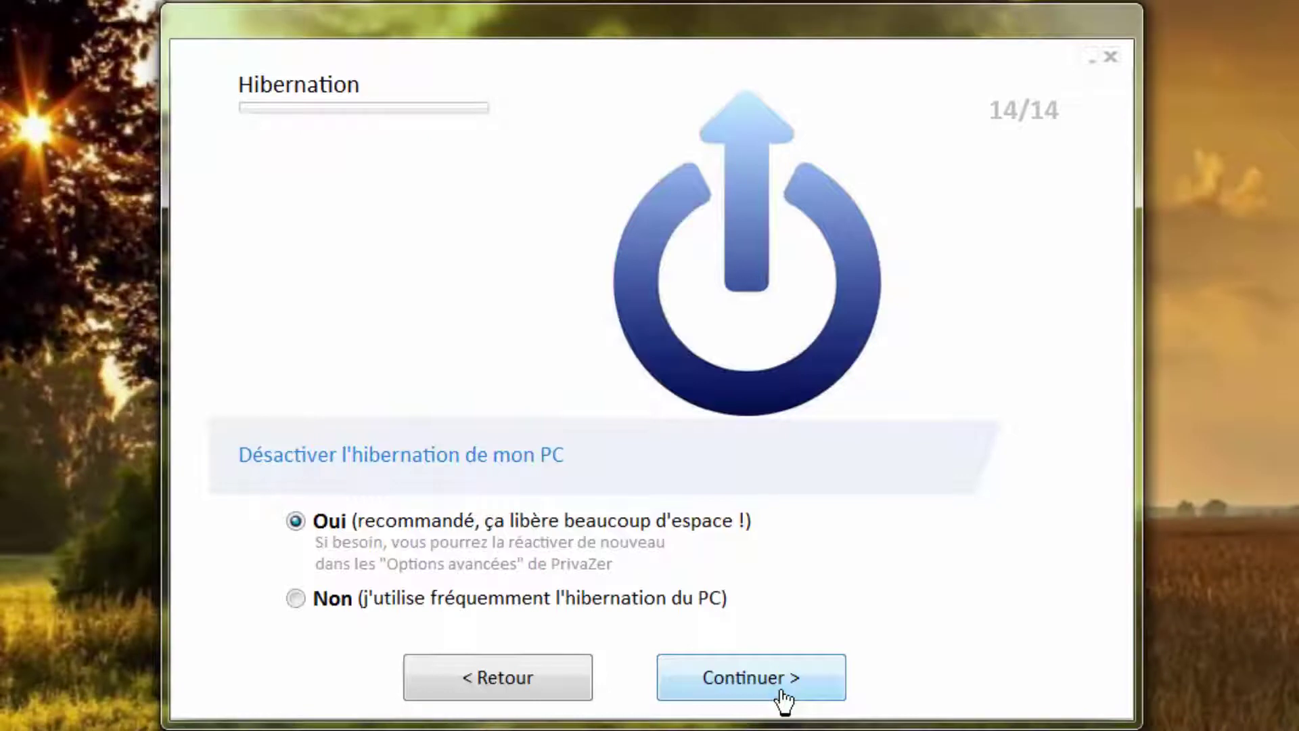
{"action": "left_click", "coordinate": [782, 690]}
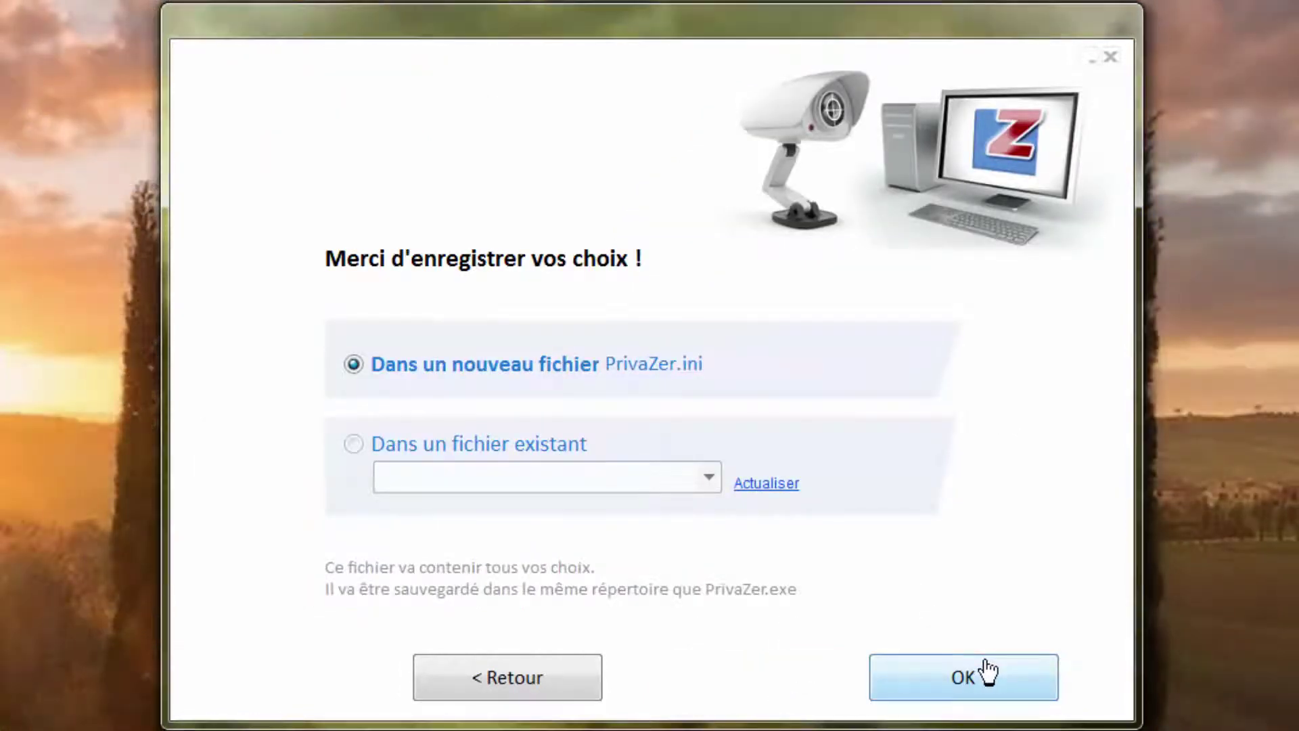
- Save the choices in a new PrivaZer.ini file and go to the main menu instead of scanning
{"action": "left_click", "coordinate": [988, 671]}
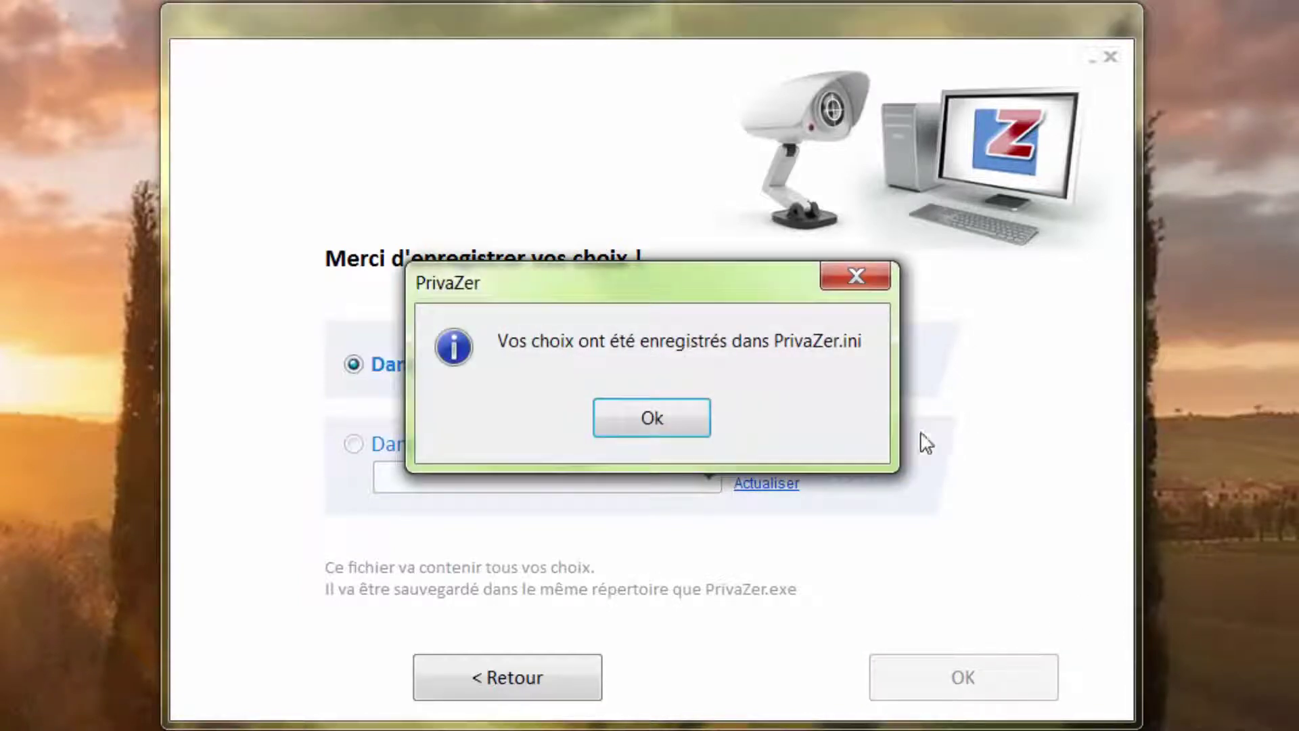
{"action": "left_click", "coordinate": [692, 427]}
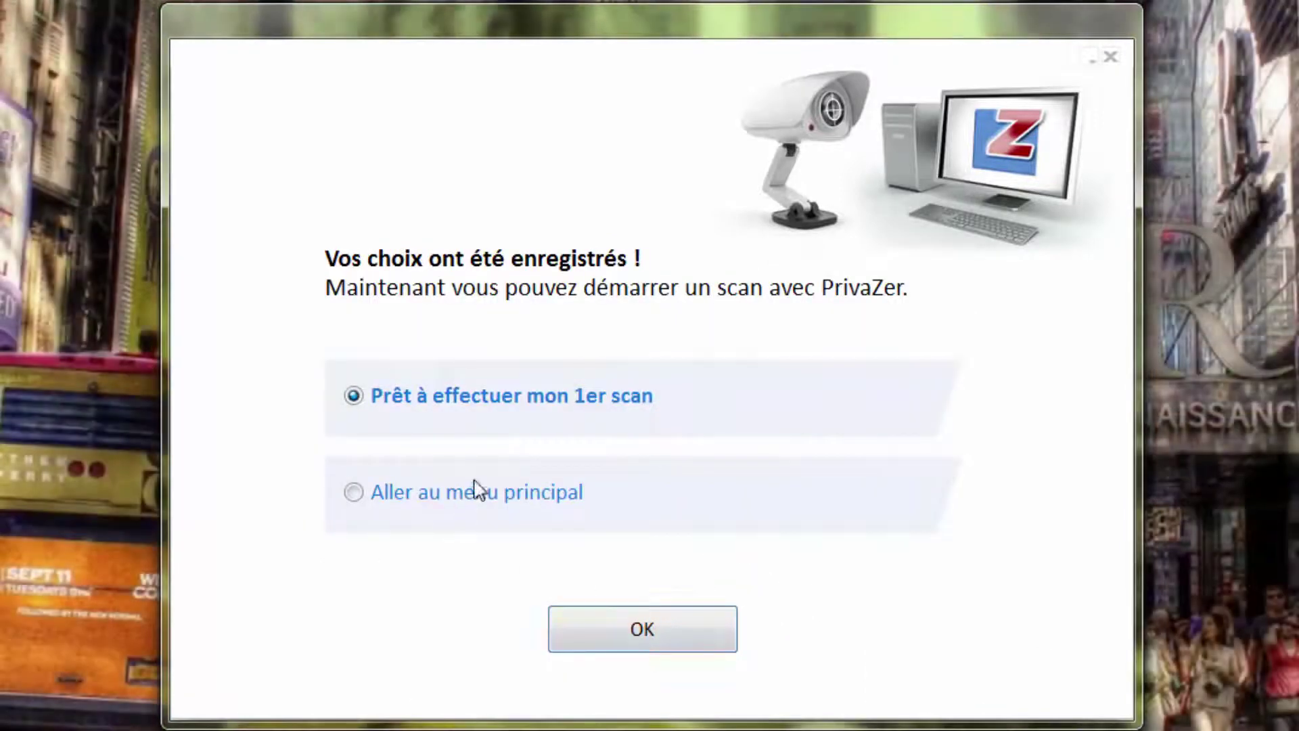
{"action": "left_click", "coordinate": [352, 494]}
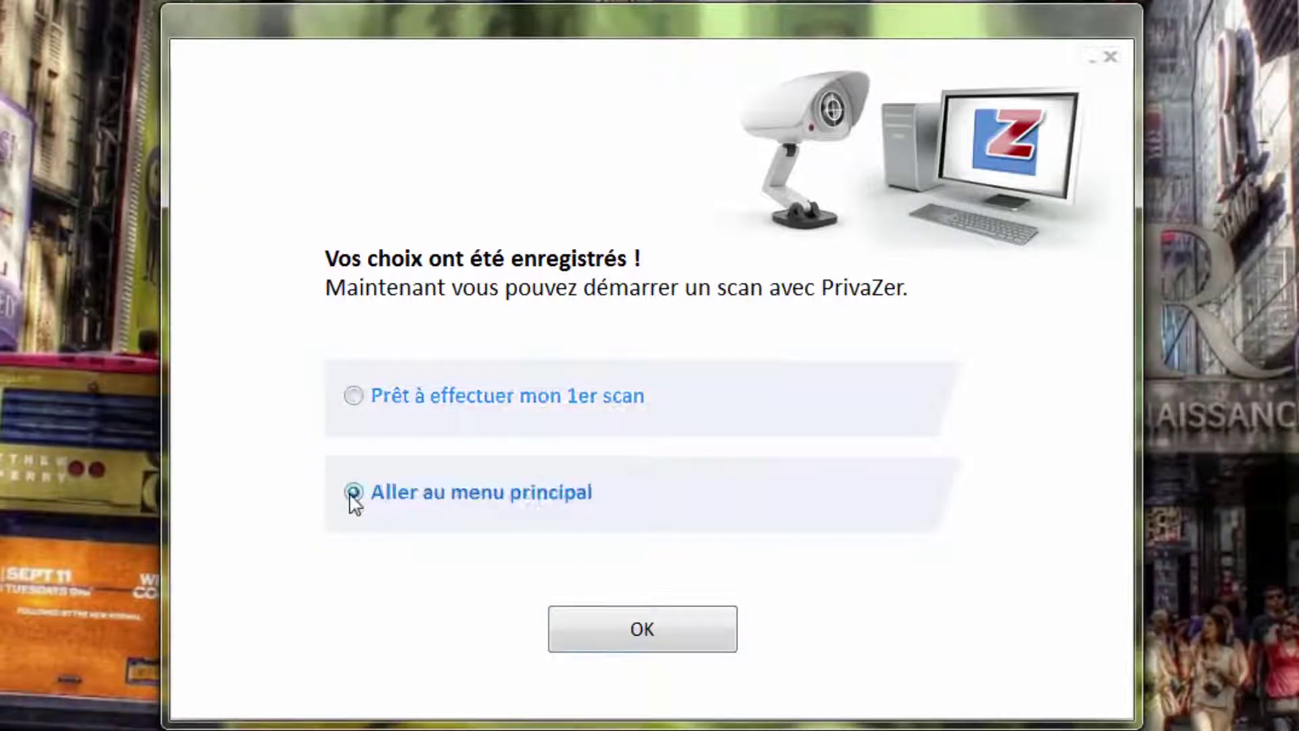
{"action": "left_click", "coordinate": [660, 632]}
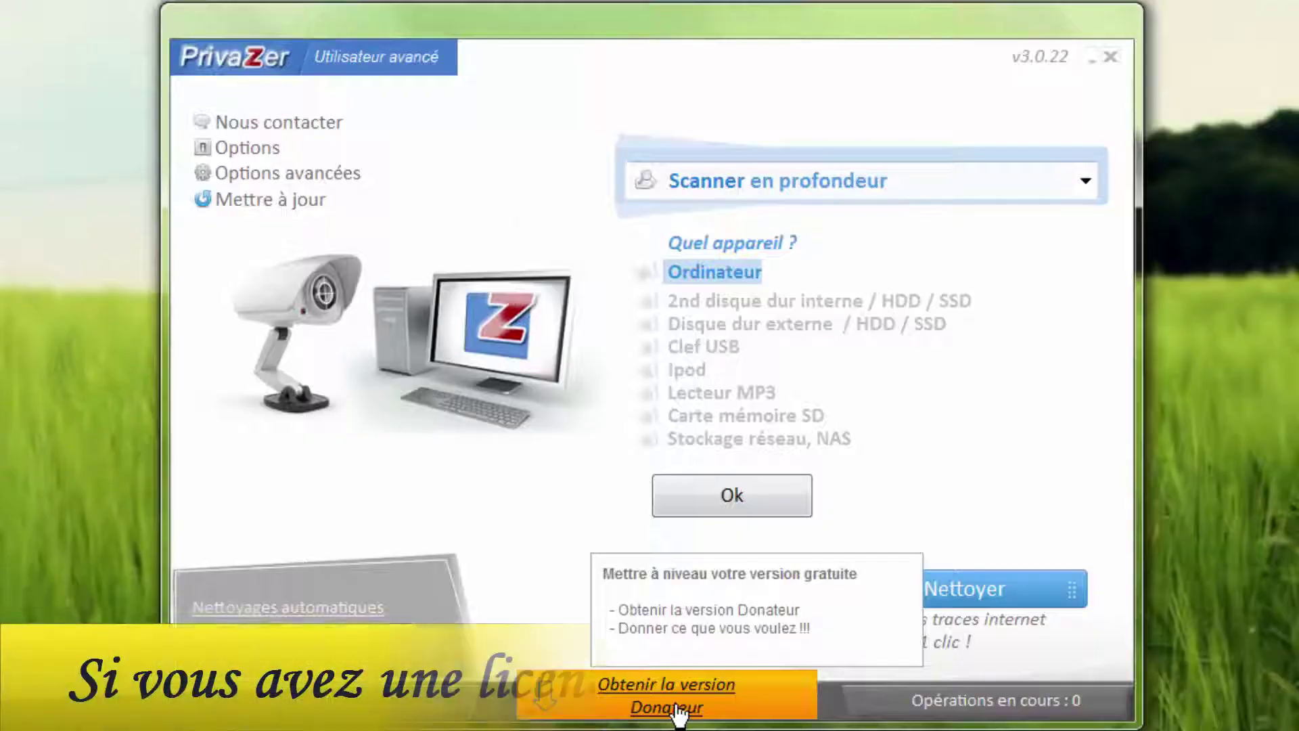
- Register the donor version with an existing licence by entering the e-mail and pasting the licence number
{"action": "left_click", "coordinate": [666, 696]}
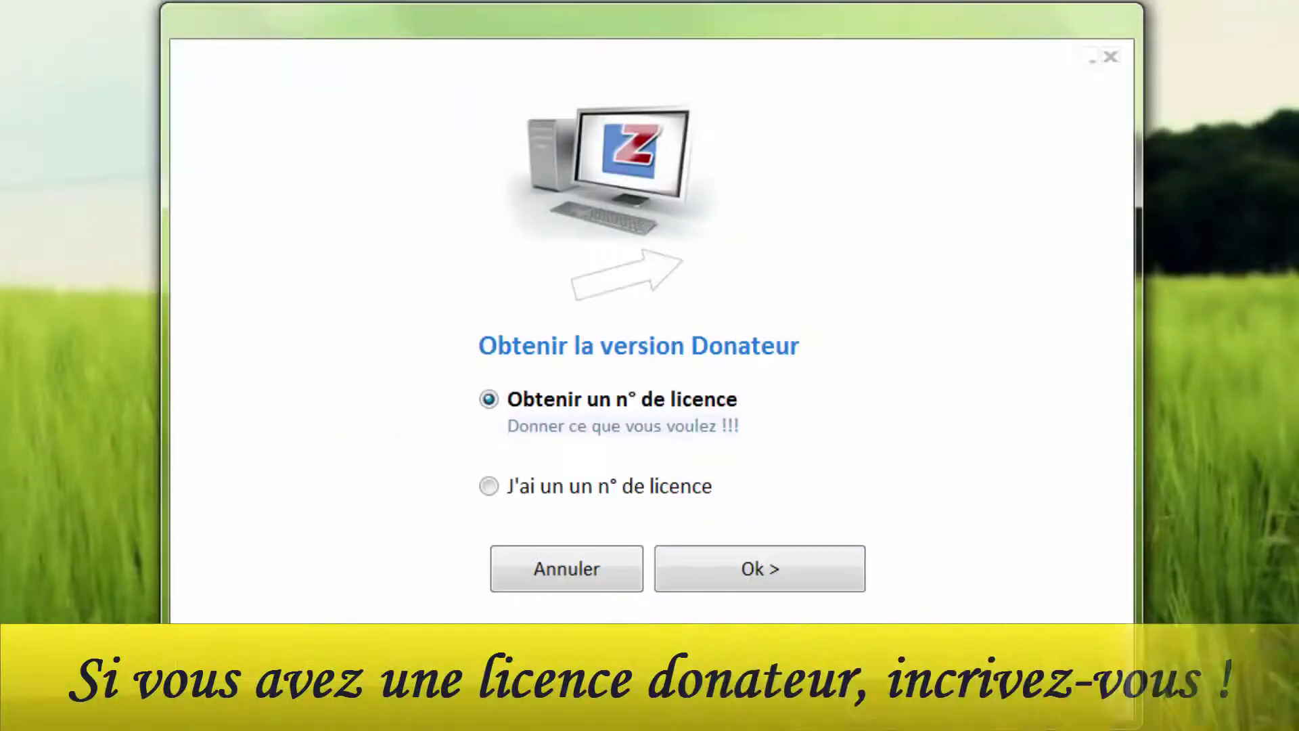
{"action": "left_click", "coordinate": [491, 487]}
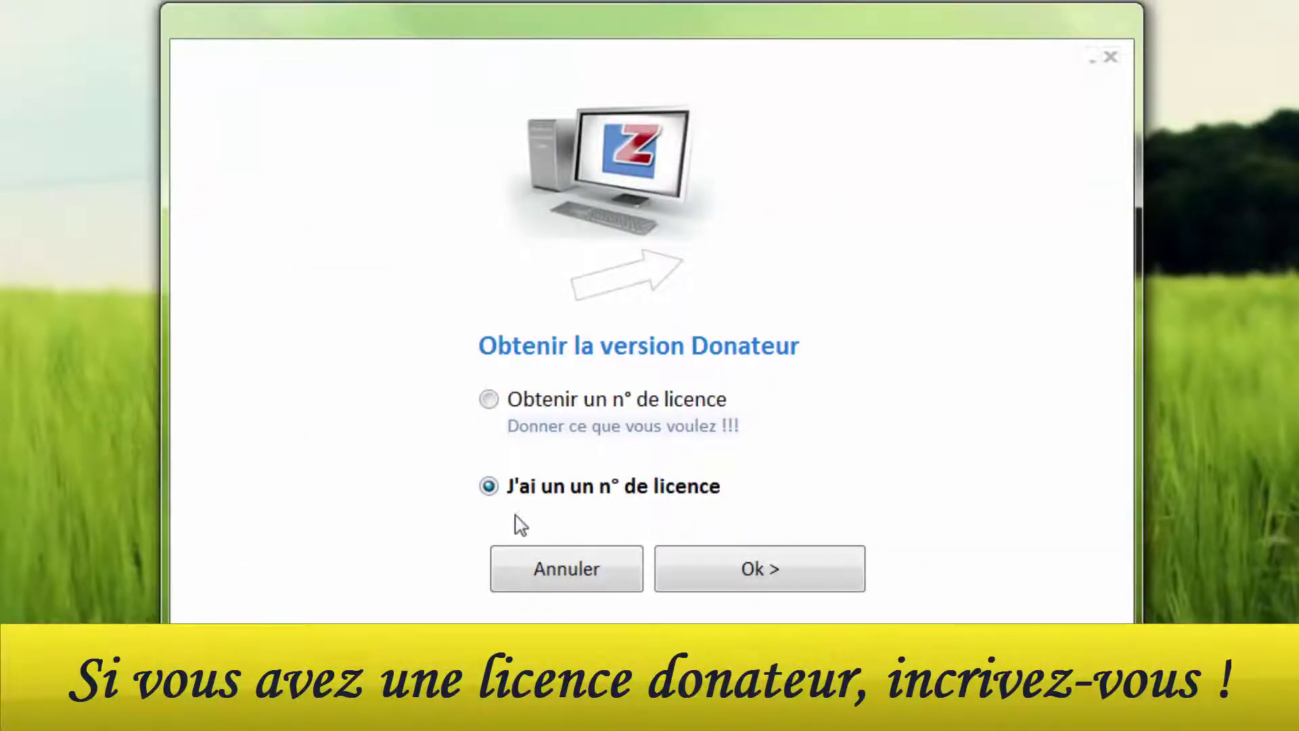
{"action": "left_click", "coordinate": [798, 571]}
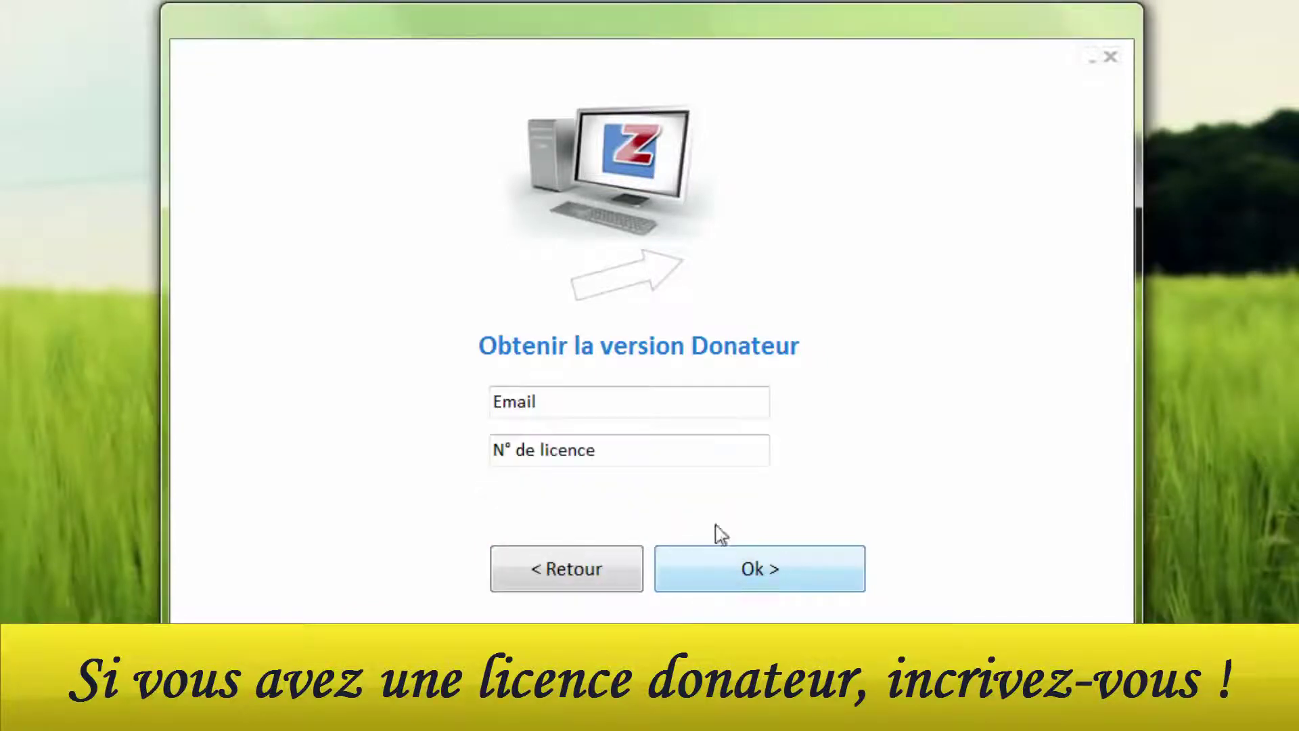
{"action": "left_click", "coordinate": [563, 405]}
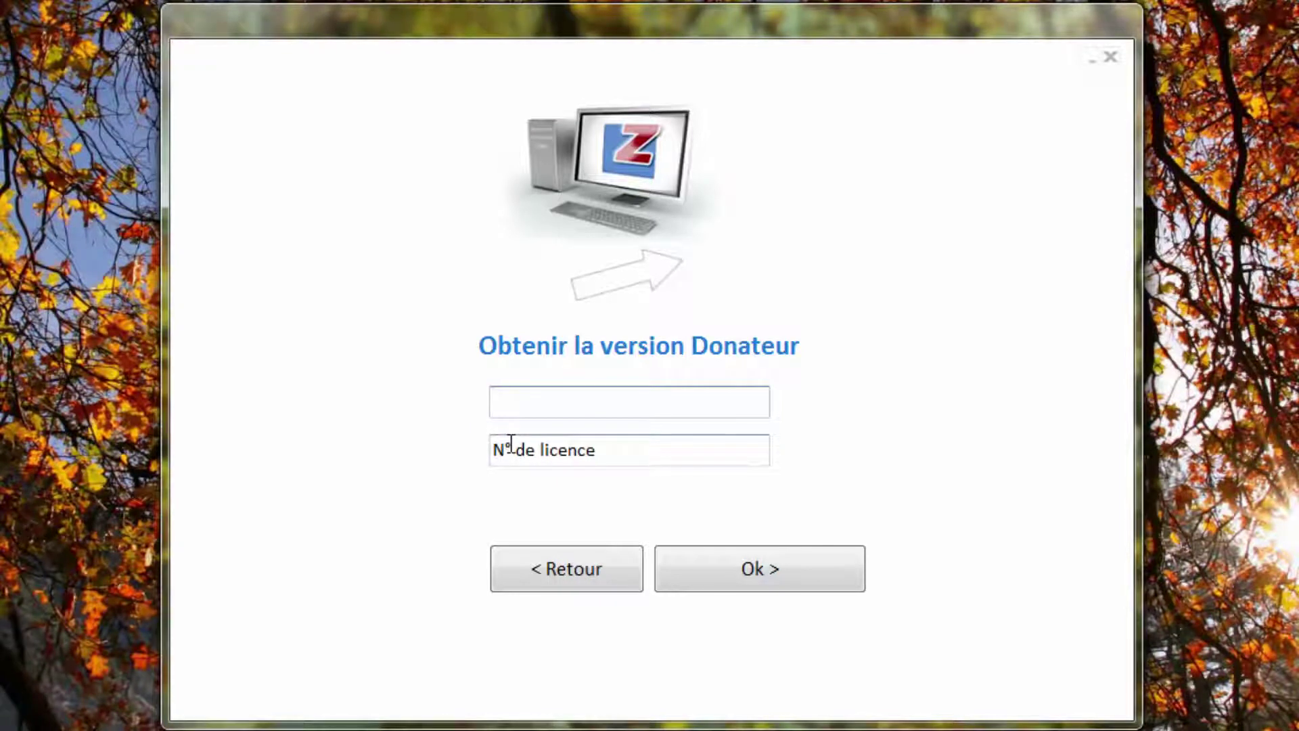
{"action": "right_click", "coordinate": [569, 446]}
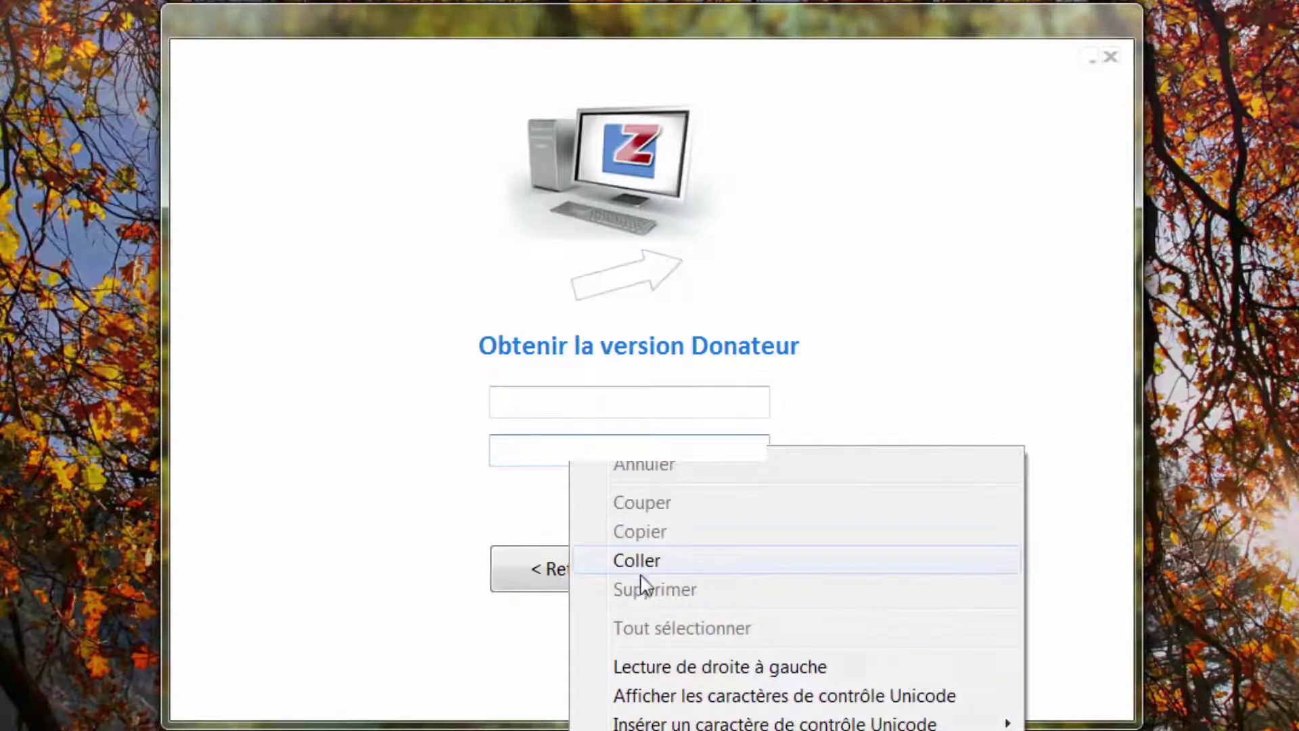
{"action": "left_click", "coordinate": [654, 569]}
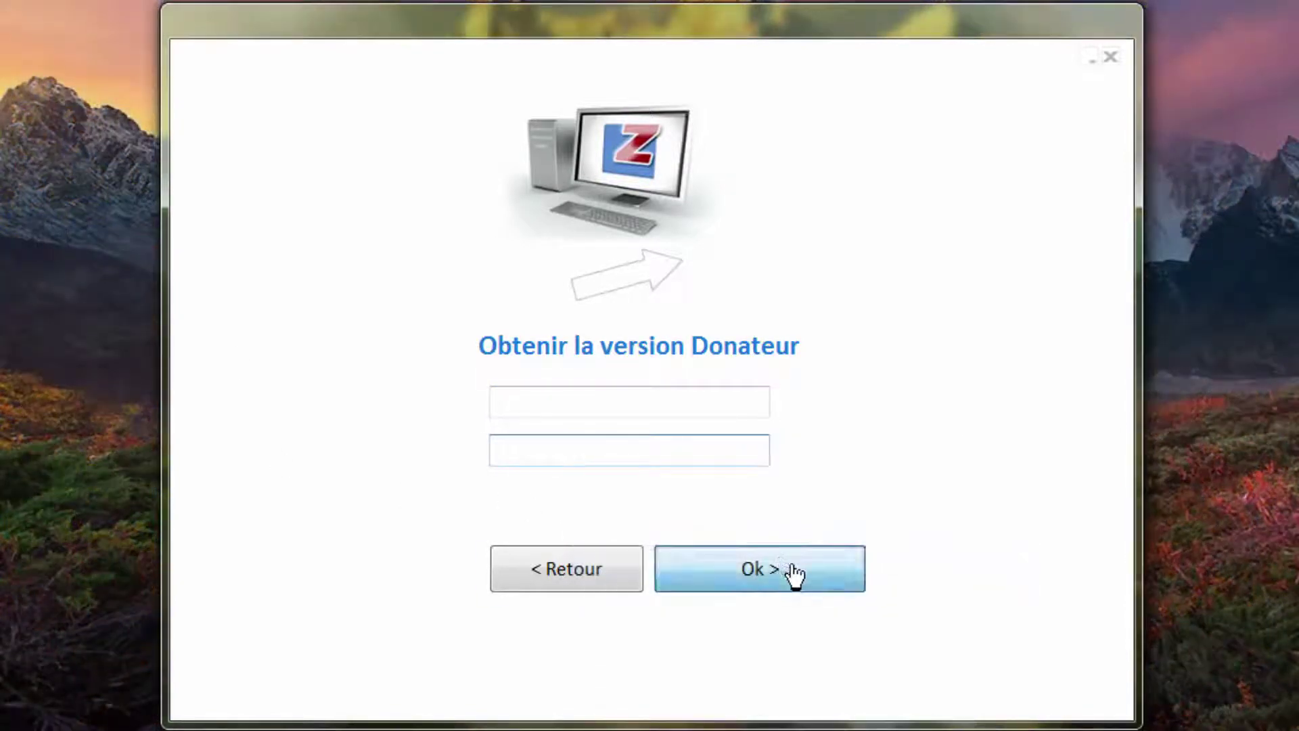
{"action": "left_click", "coordinate": [781, 572]}
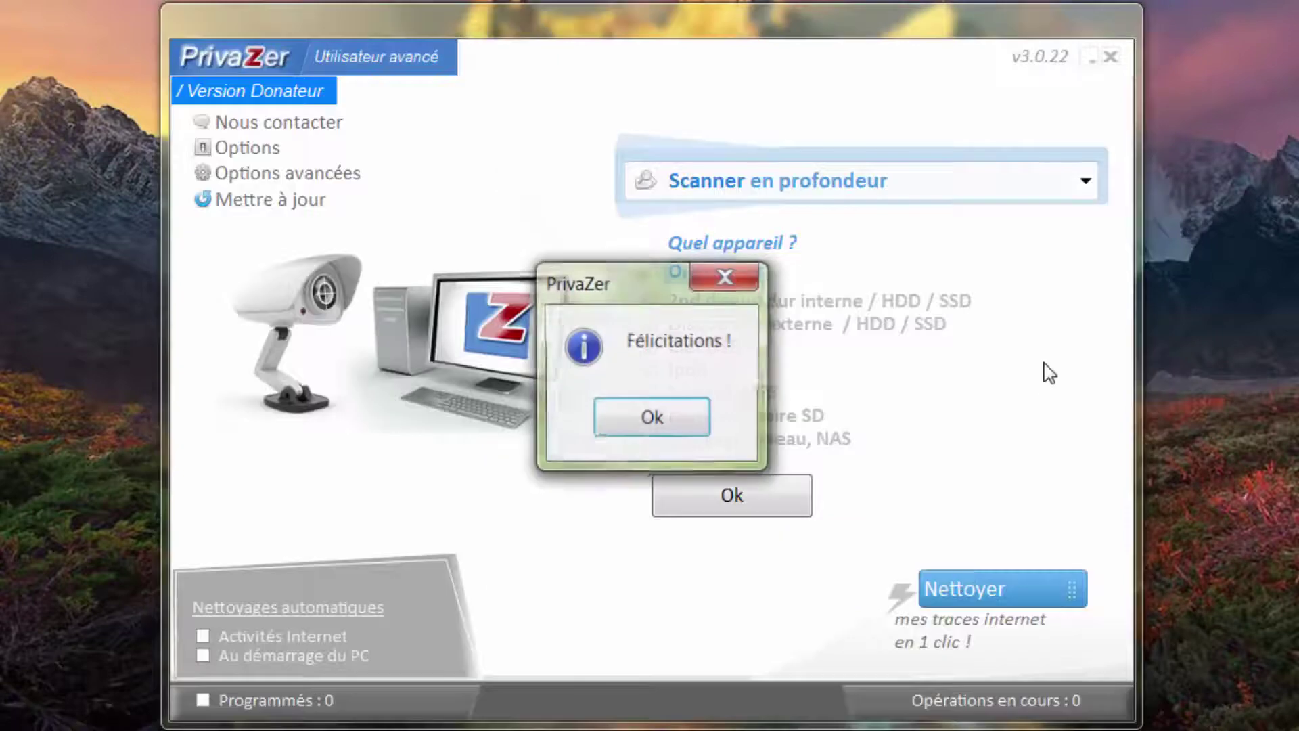
{"action": "left_click", "coordinate": [677, 426]}
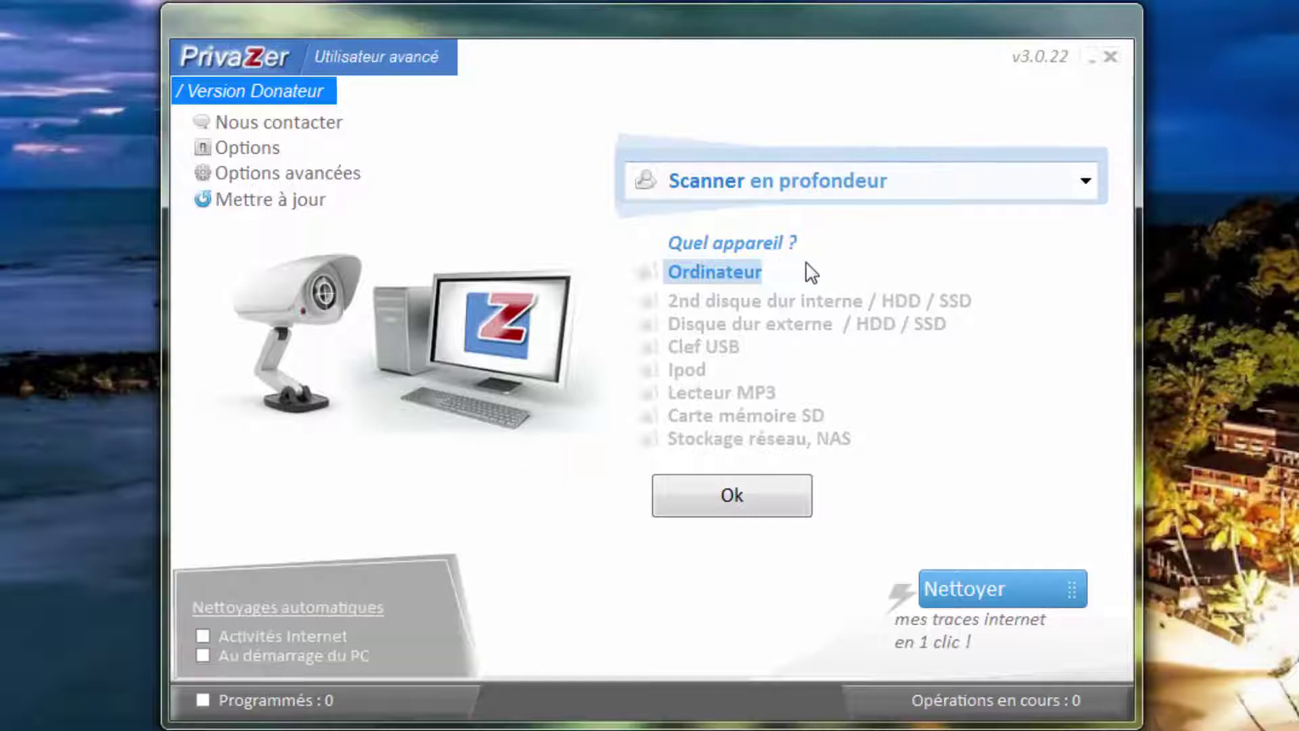
- Open the advanced options and keep the performance setting on Mode arrière-plan
{"action": "left_click", "coordinate": [1067, 184]}
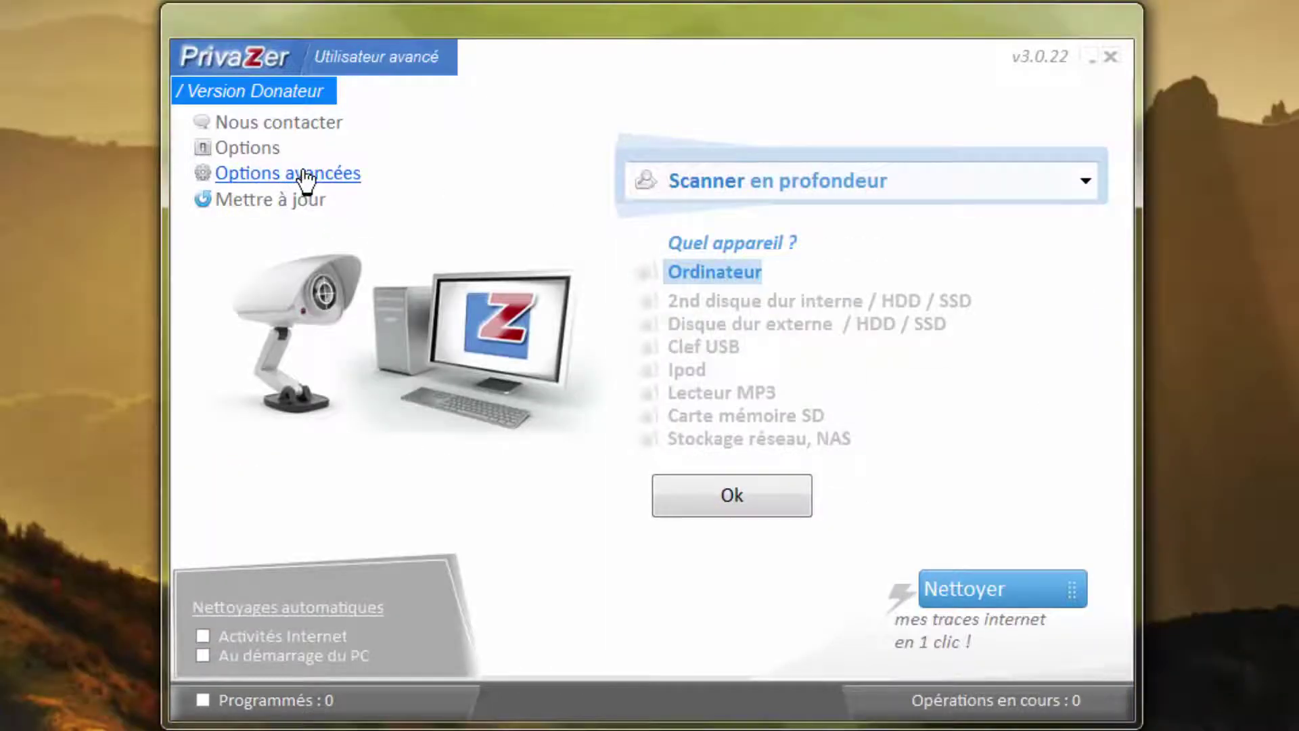
{"action": "left_click", "coordinate": [304, 178]}
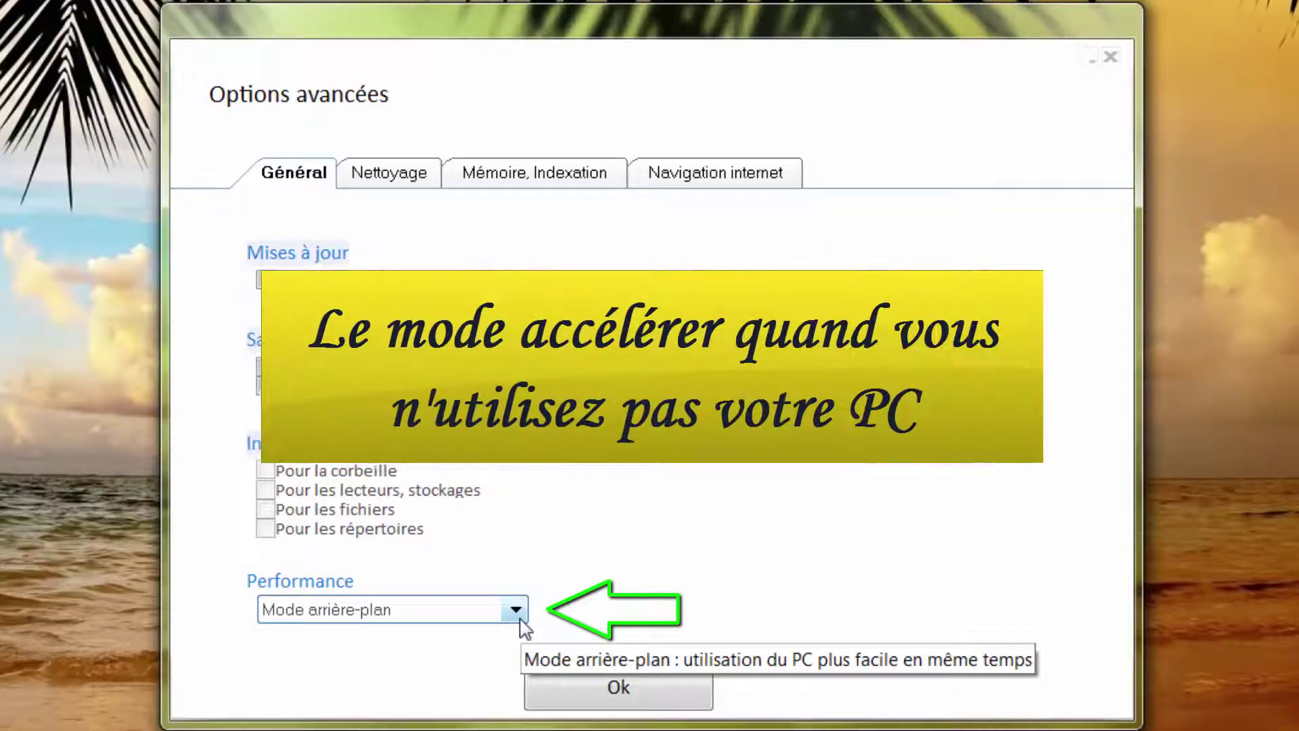
{"action": "left_click", "coordinate": [516, 610]}
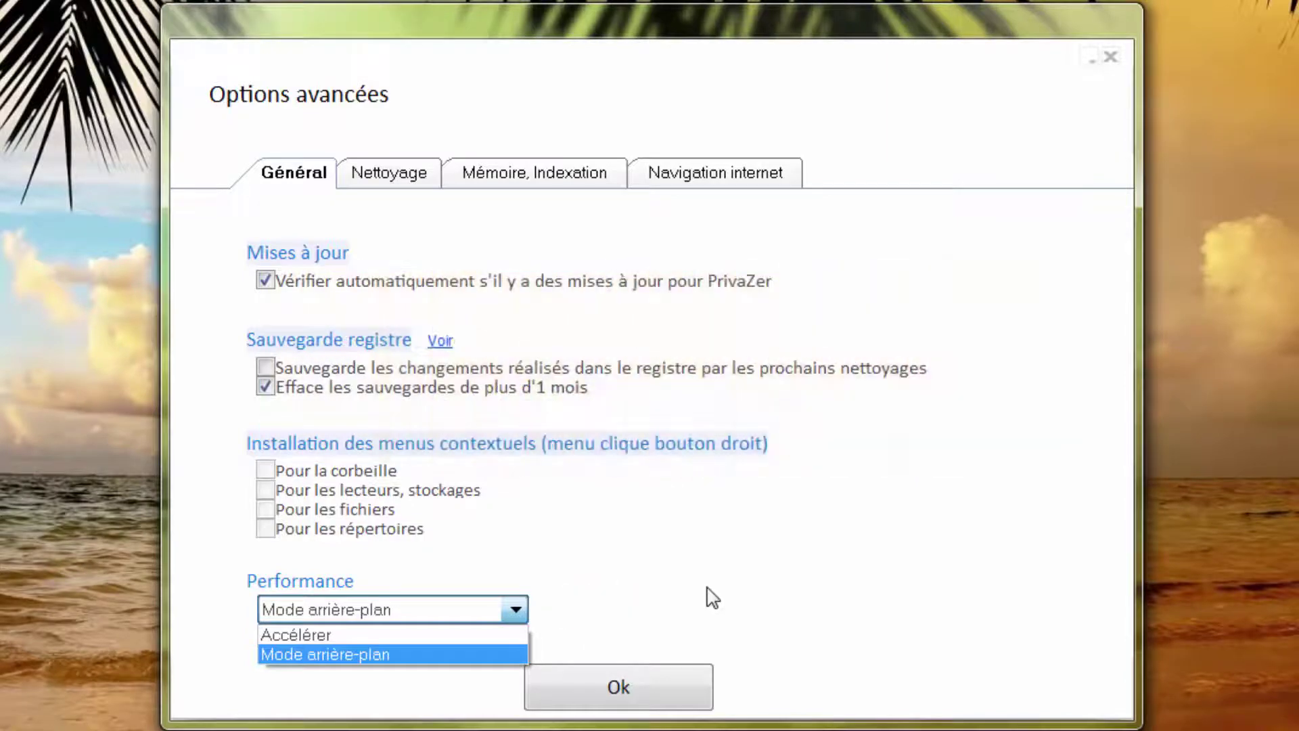
{"action": "left_click", "coordinate": [298, 223]}
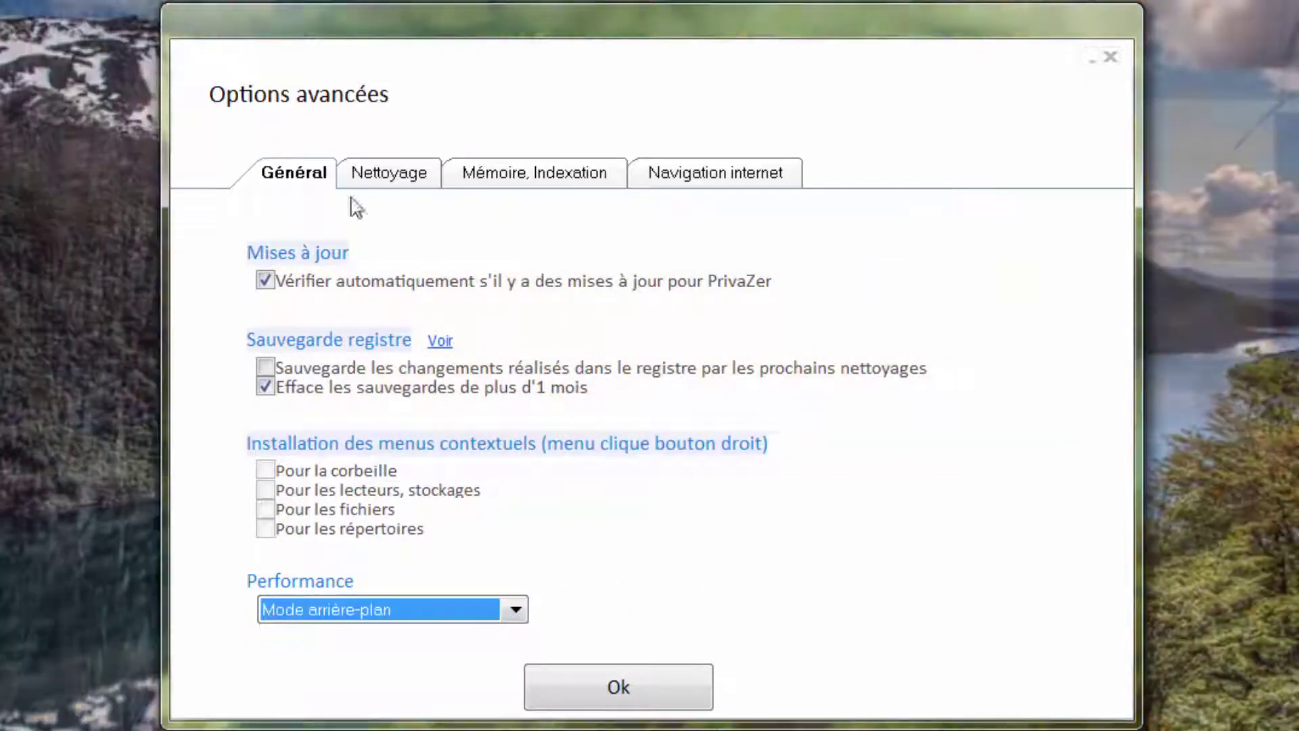
- Review the advanced cleaning settings, including free space and the overwrite-pass methods for flash memory and SSD
{"action": "left_click", "coordinate": [389, 173]}
{"action": "left_click", "coordinate": [680, 284]}
{"action": "left_click", "coordinate": [776, 391]}
{"action": "left_click", "coordinate": [776, 390]}
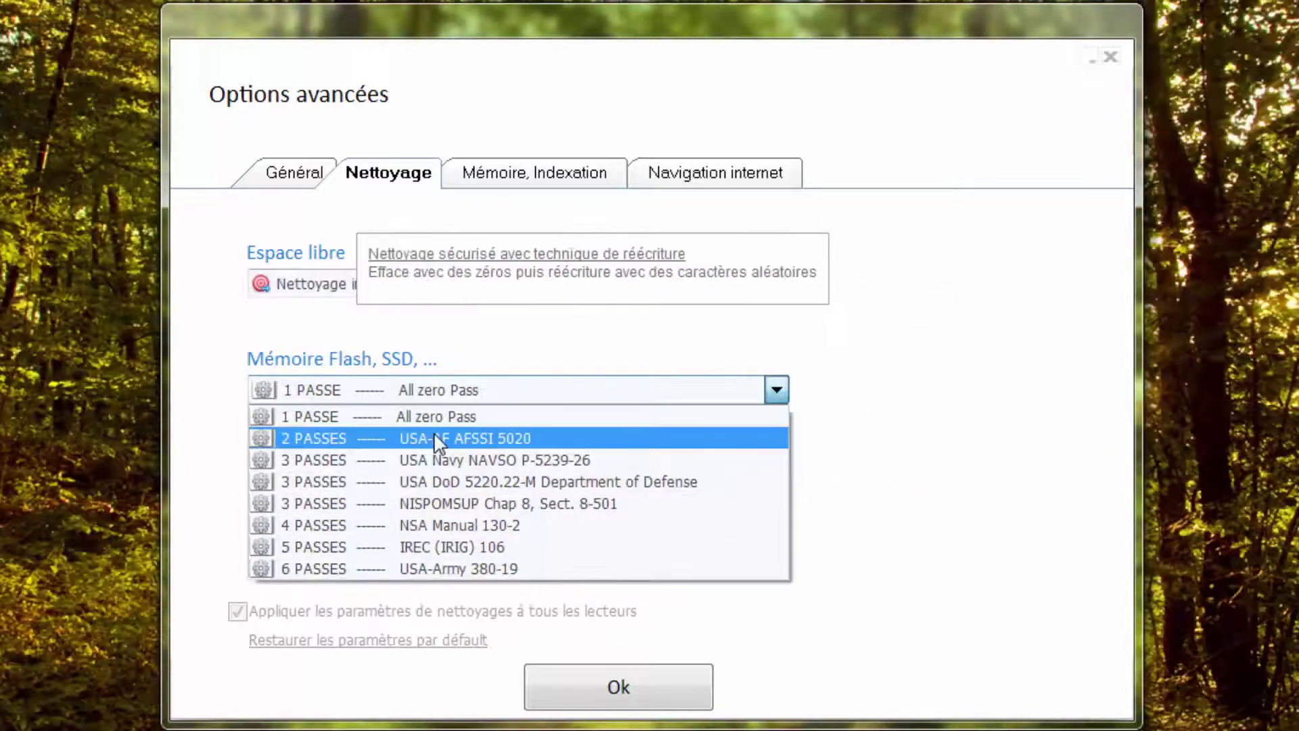
{"action": "left_click", "coordinate": [435, 457]}
{"action": "left_click", "coordinate": [776, 466]}
{"action": "left_click", "coordinate": [315, 537]}
{"action": "left_click", "coordinate": [718, 543]}
{"action": "left_click", "coordinate": [310, 614]}
- Set pagefile.sys to be erased after each PrivaZer cleaning, leaving both PC-shutdown options off
{"action": "left_click", "coordinate": [525, 179]}
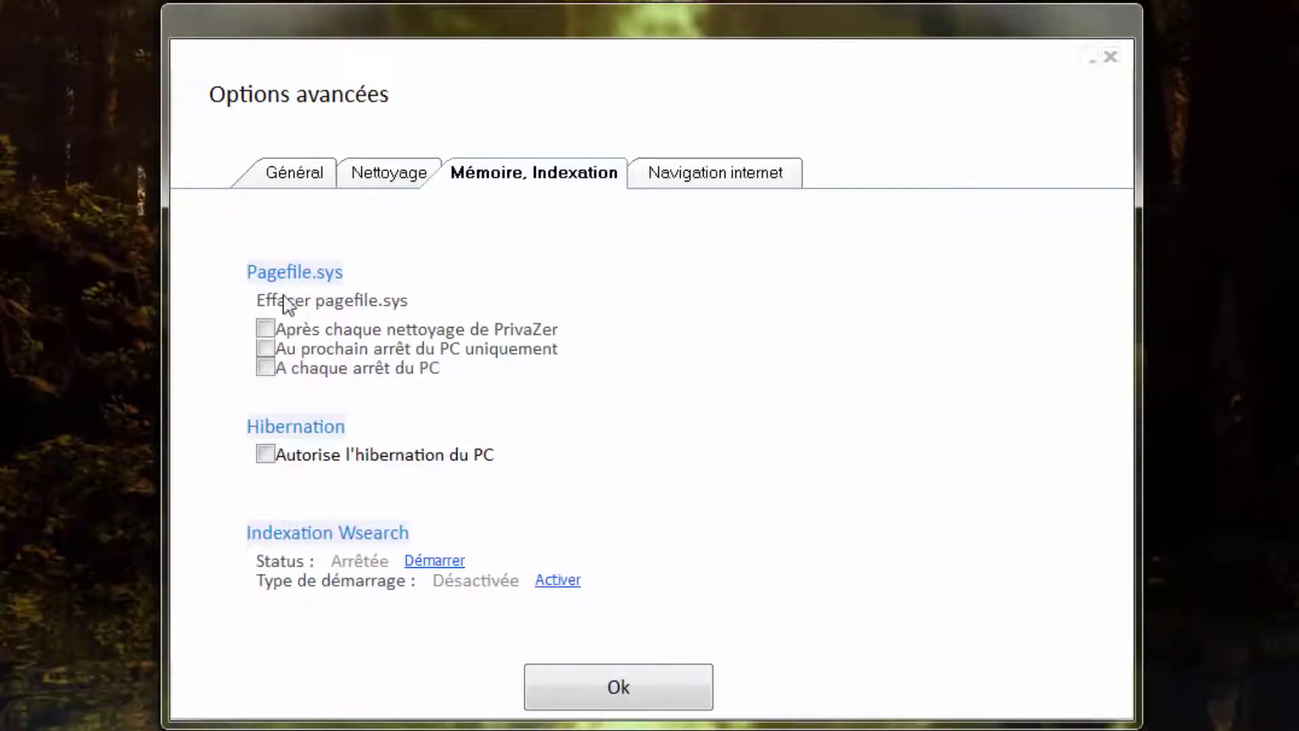
{"action": "left_click", "coordinate": [267, 350]}
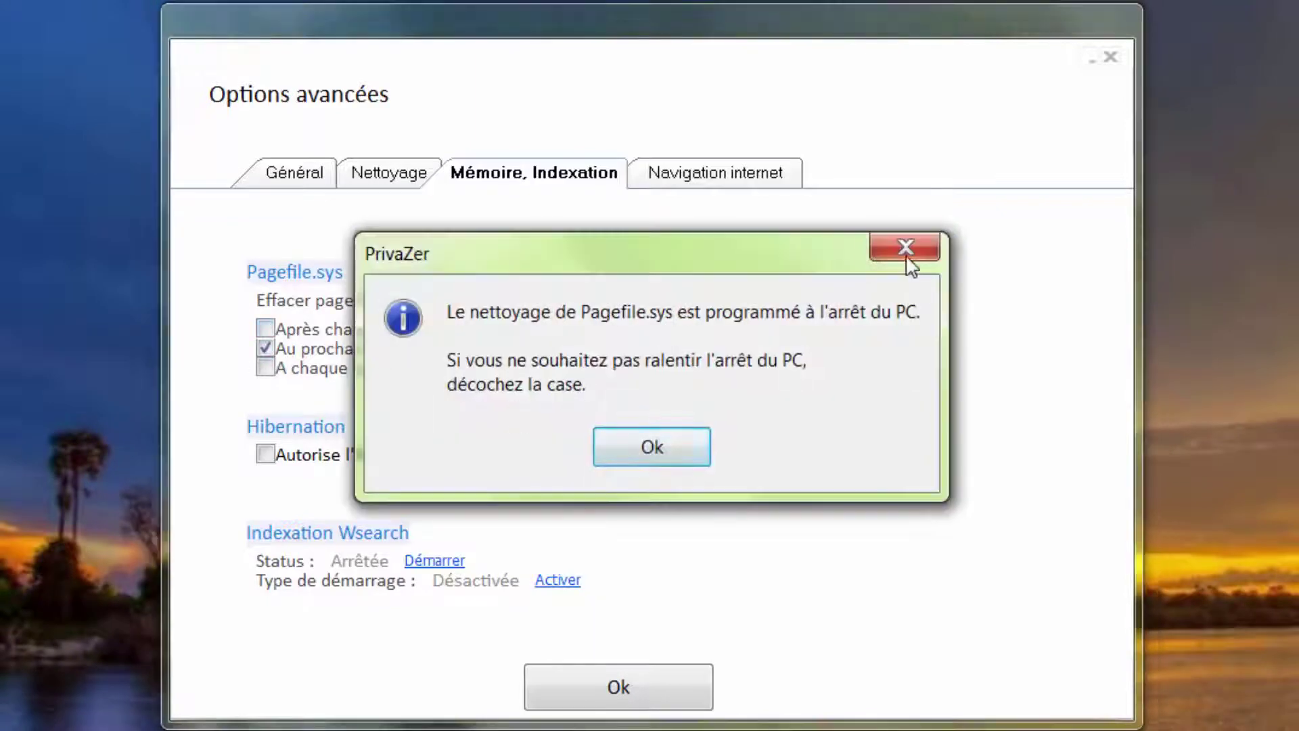
{"action": "left_click", "coordinate": [907, 249]}
{"action": "left_click", "coordinate": [266, 349]}
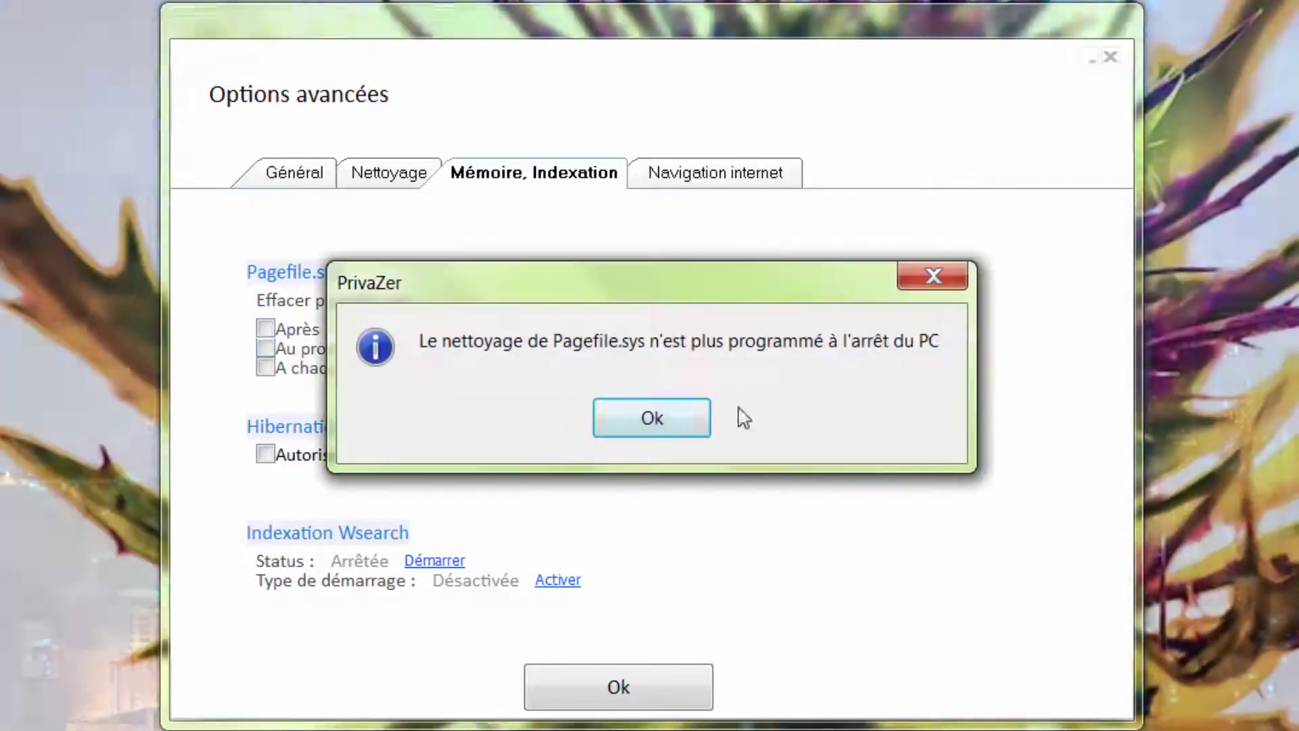
{"action": "left_click", "coordinate": [927, 322]}
{"action": "left_click", "coordinate": [266, 369]}
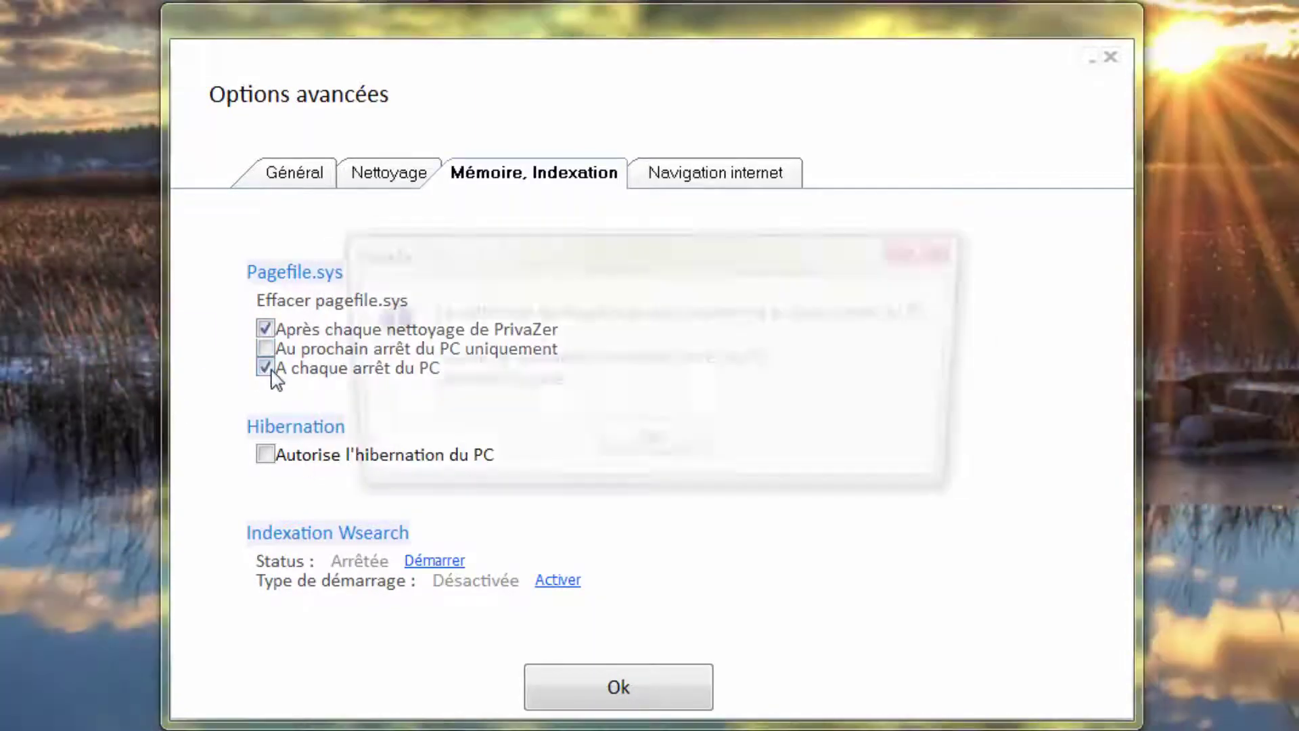
{"action": "left_click", "coordinate": [661, 441]}
{"action": "left_click", "coordinate": [649, 423]}
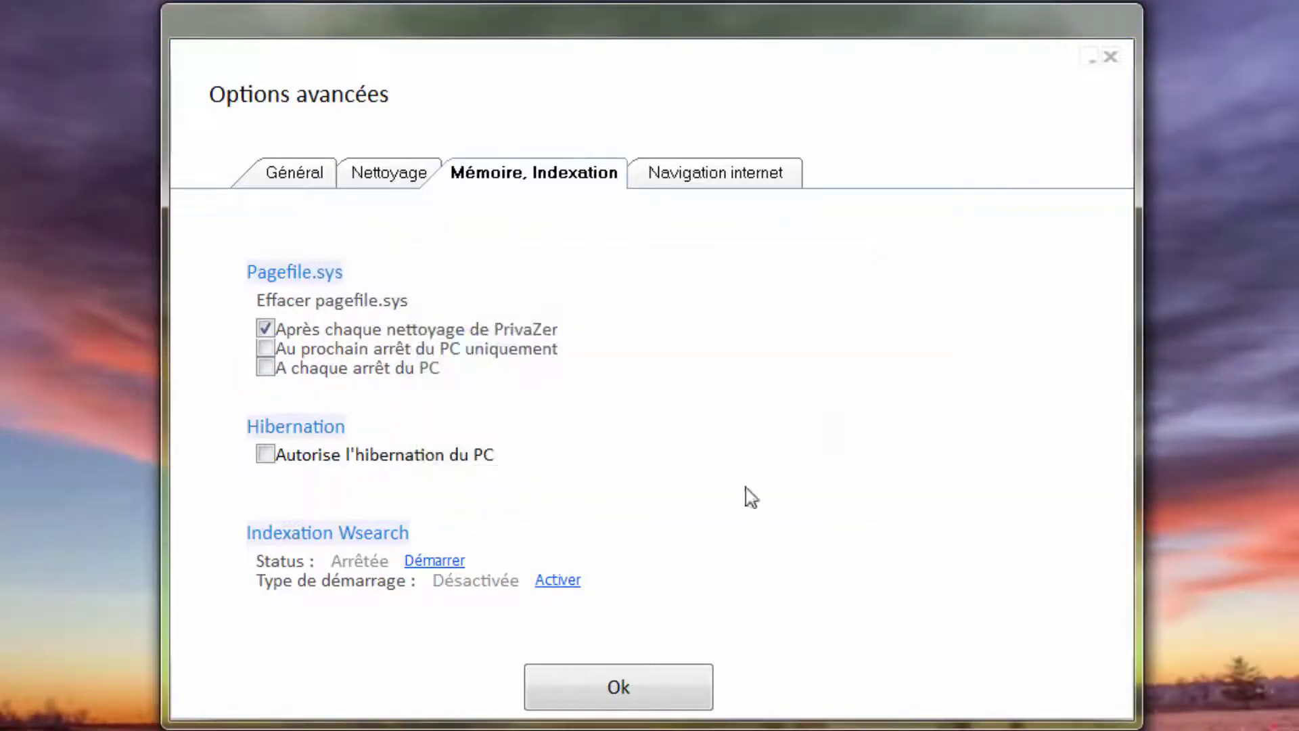
- Review the browser profile and cache directory settings, keep Google Chrome's cache on Standard, and confirm the advanced options
{"action": "left_click", "coordinate": [742, 179]}
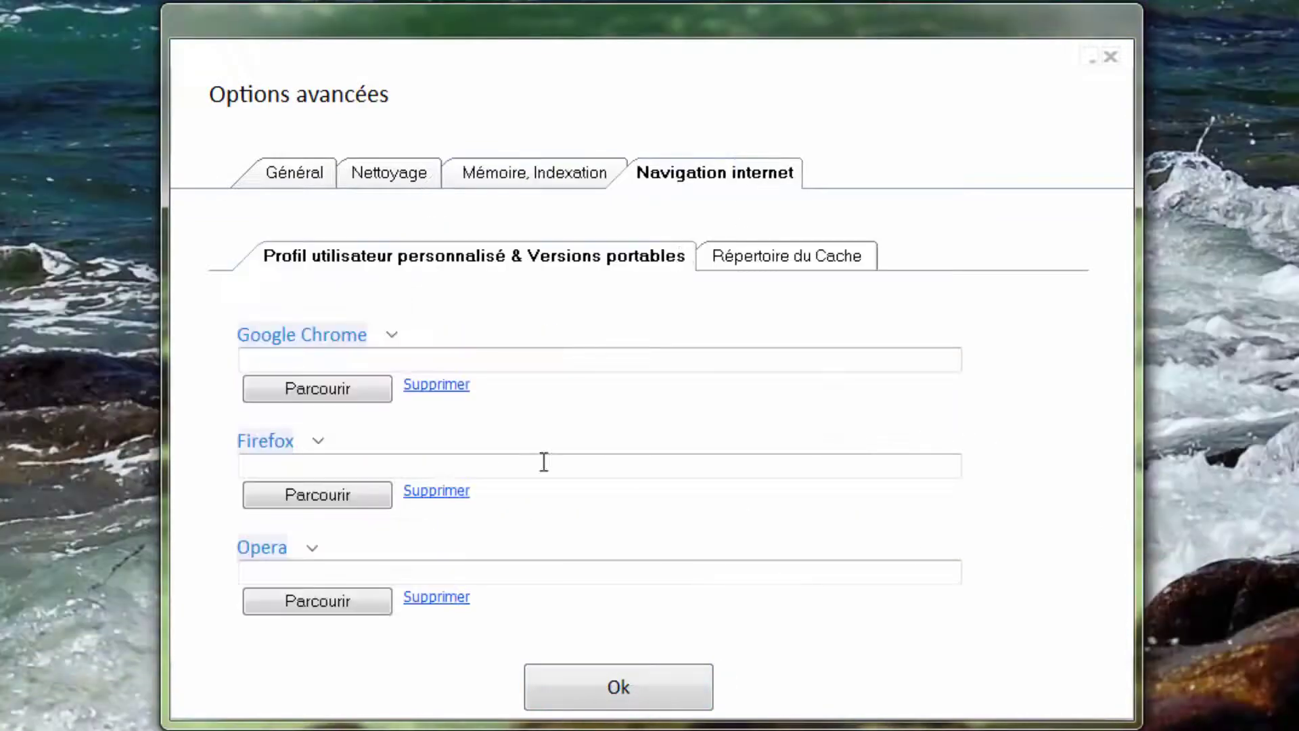
{"action": "key", "text": "ctrl+Tab"}
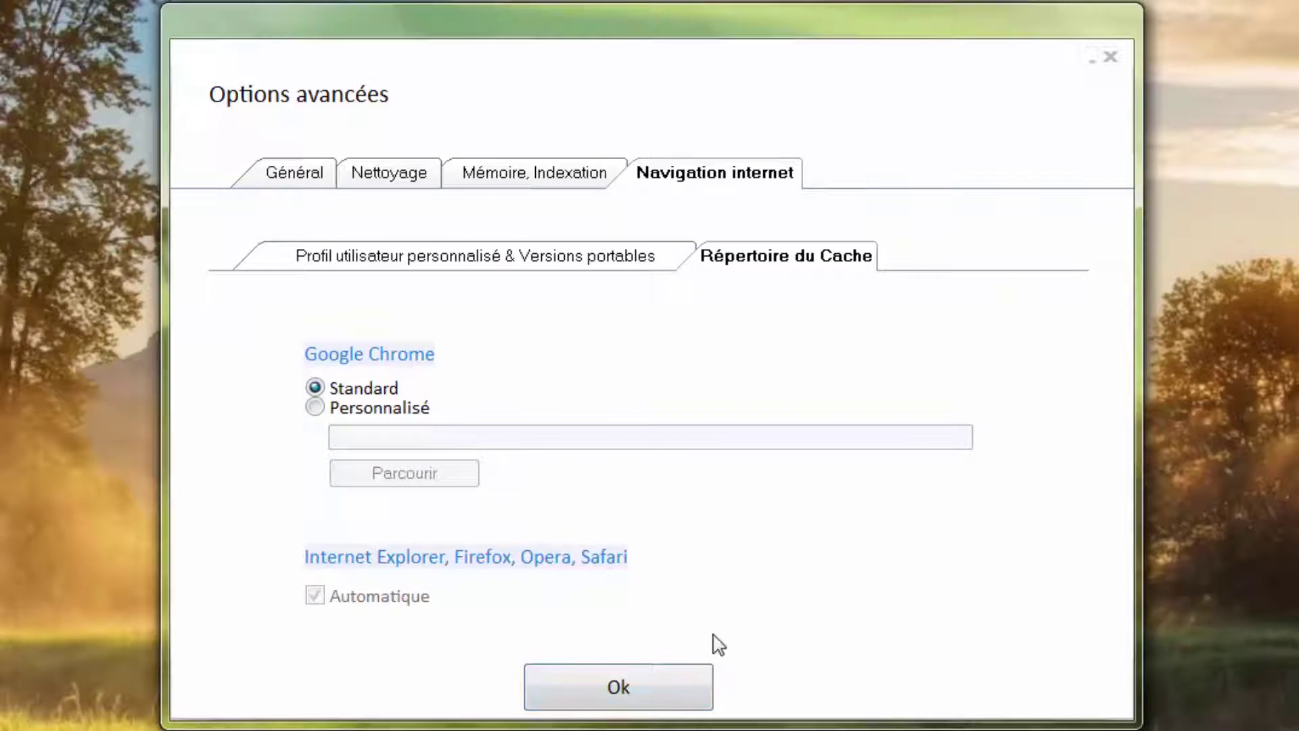
{"action": "left_click", "coordinate": [708, 680]}
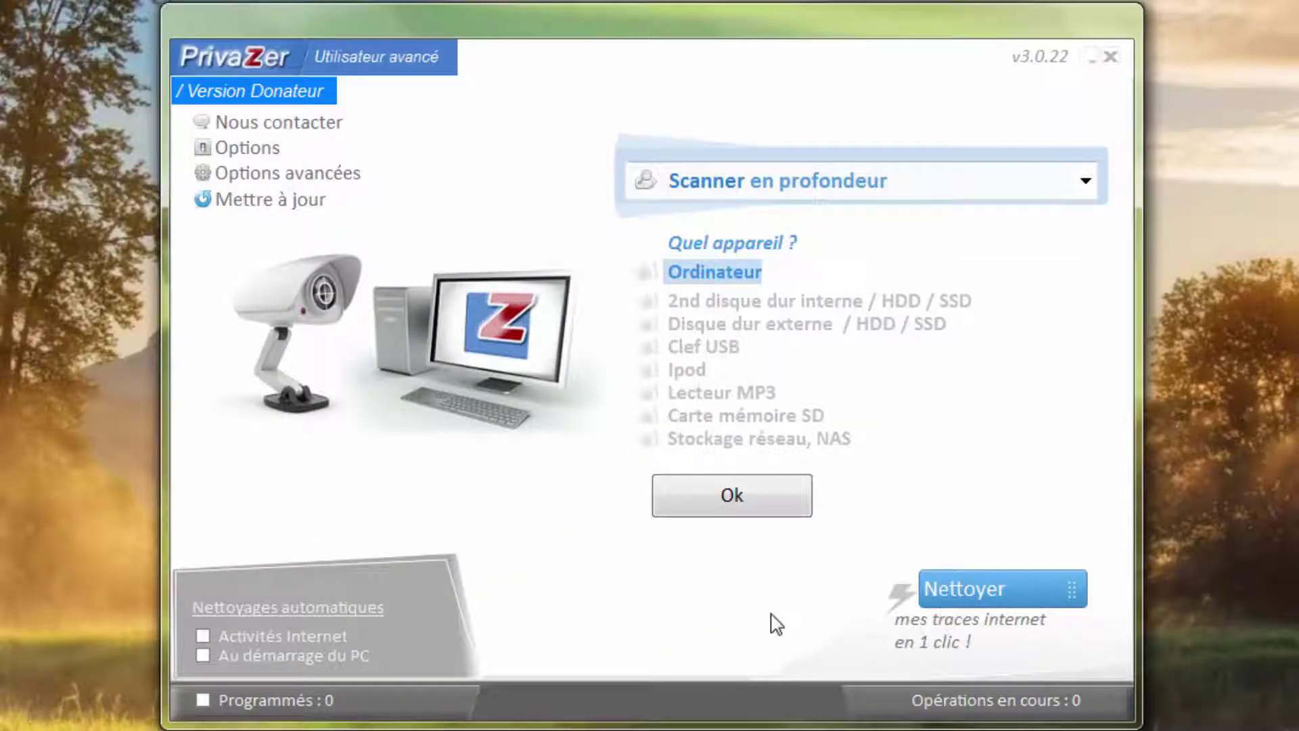
- Check for program updates and return to the main menu
{"action": "left_click", "coordinate": [295, 202]}
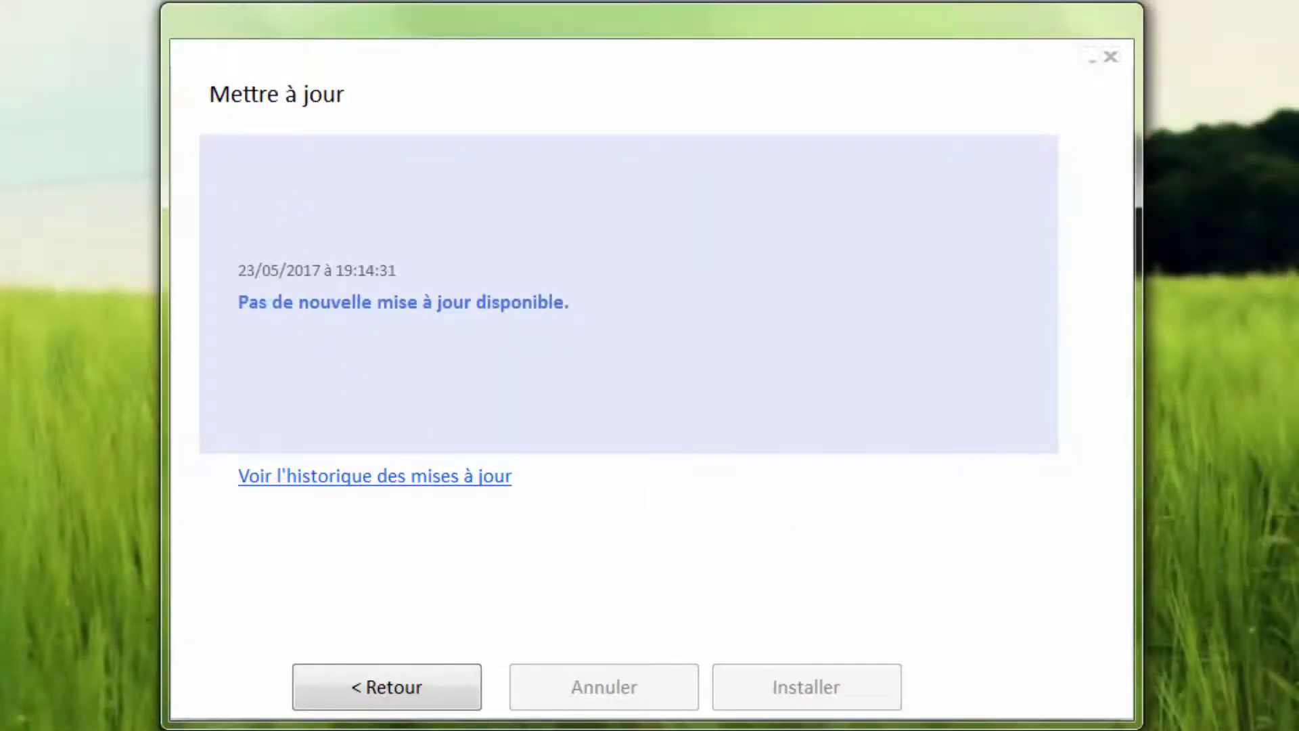
{"action": "left_click", "coordinate": [397, 694]}
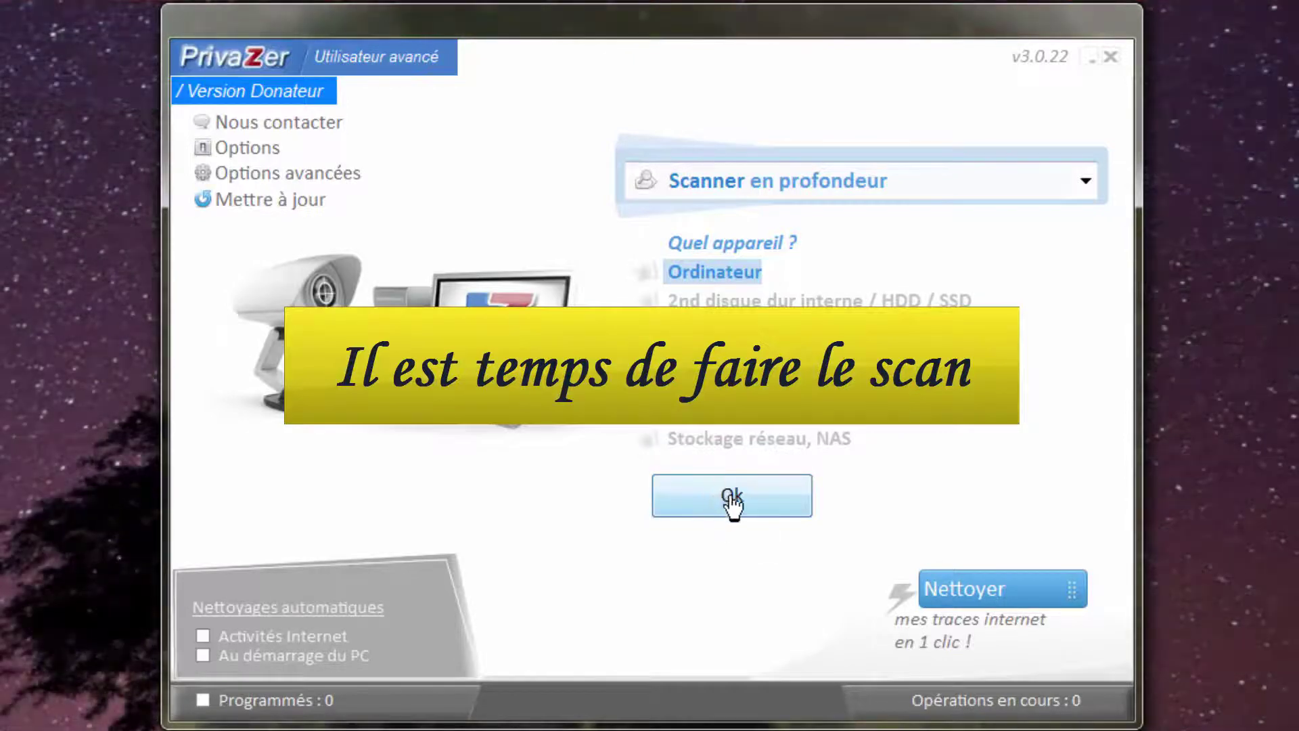
- Open the in-depth scan setup for Ordinateur and enable "Lancer le nettoyage"
{"action": "left_click", "coordinate": [732, 500]}
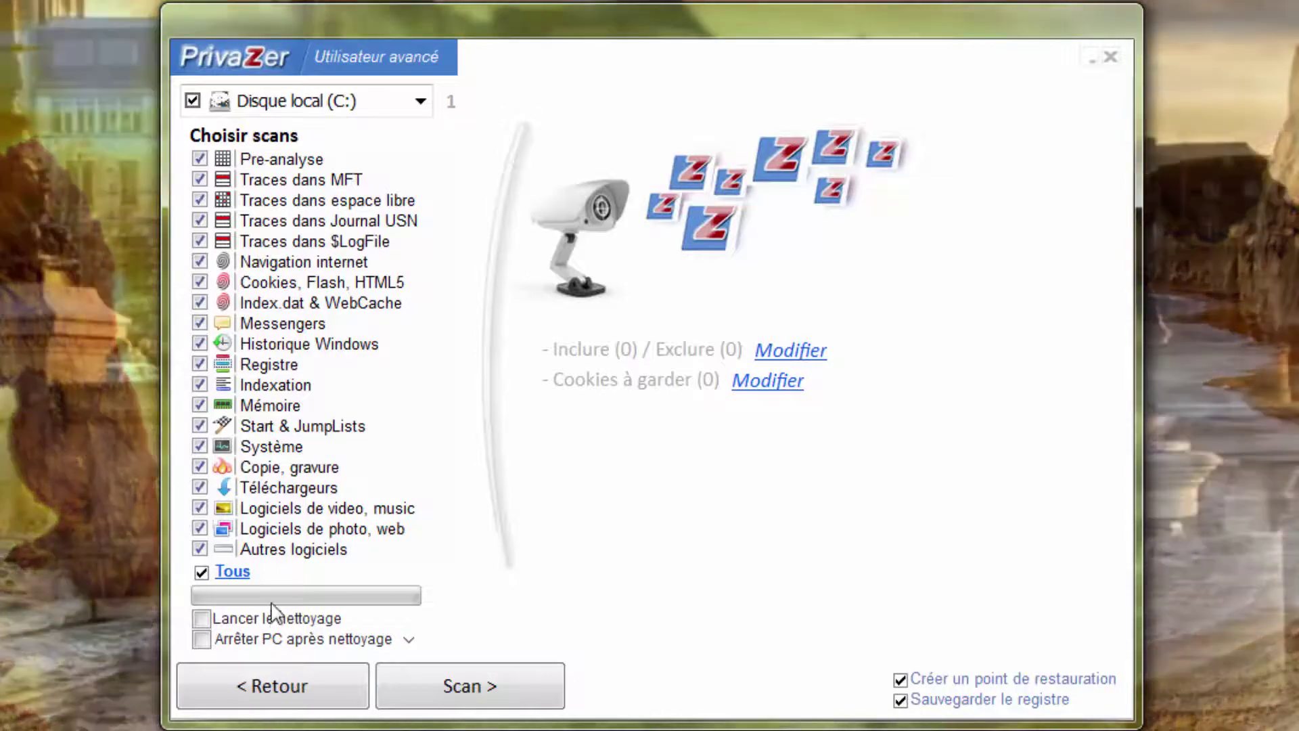
{"action": "left_click", "coordinate": [201, 618]}
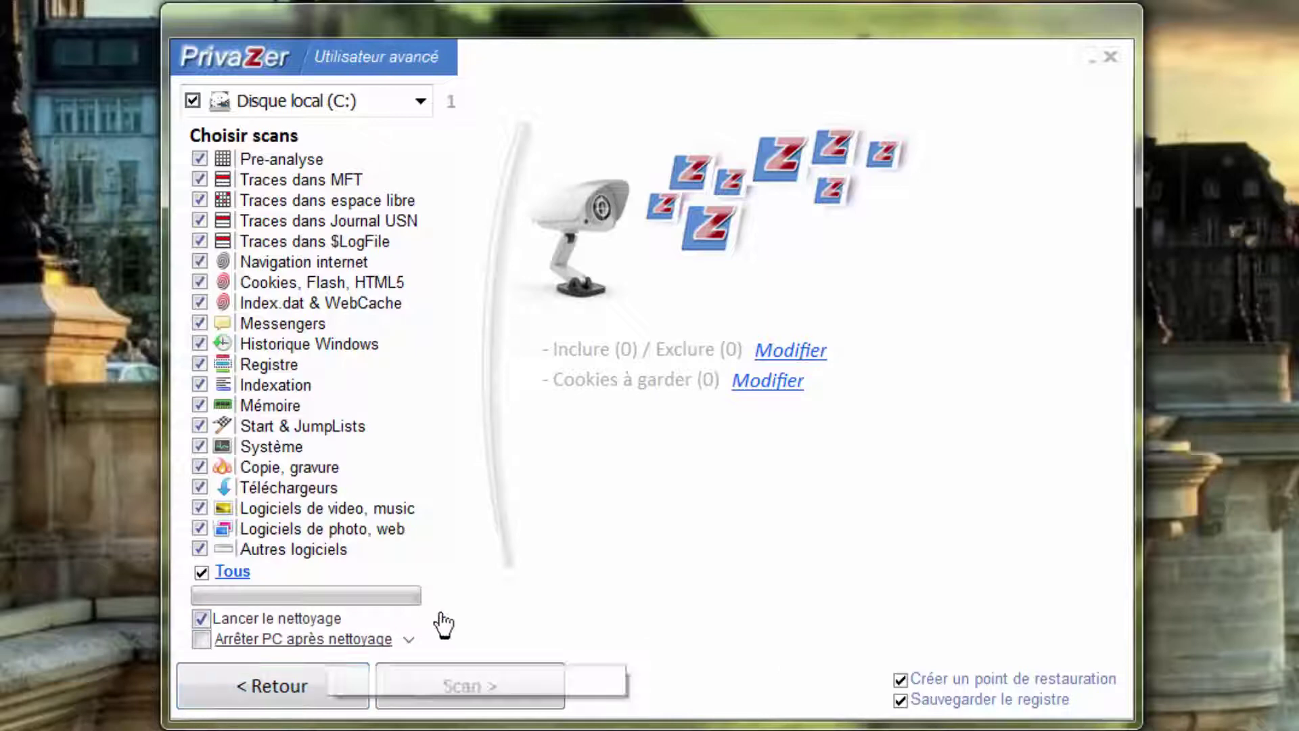
{"action": "left_click", "coordinate": [408, 641]}
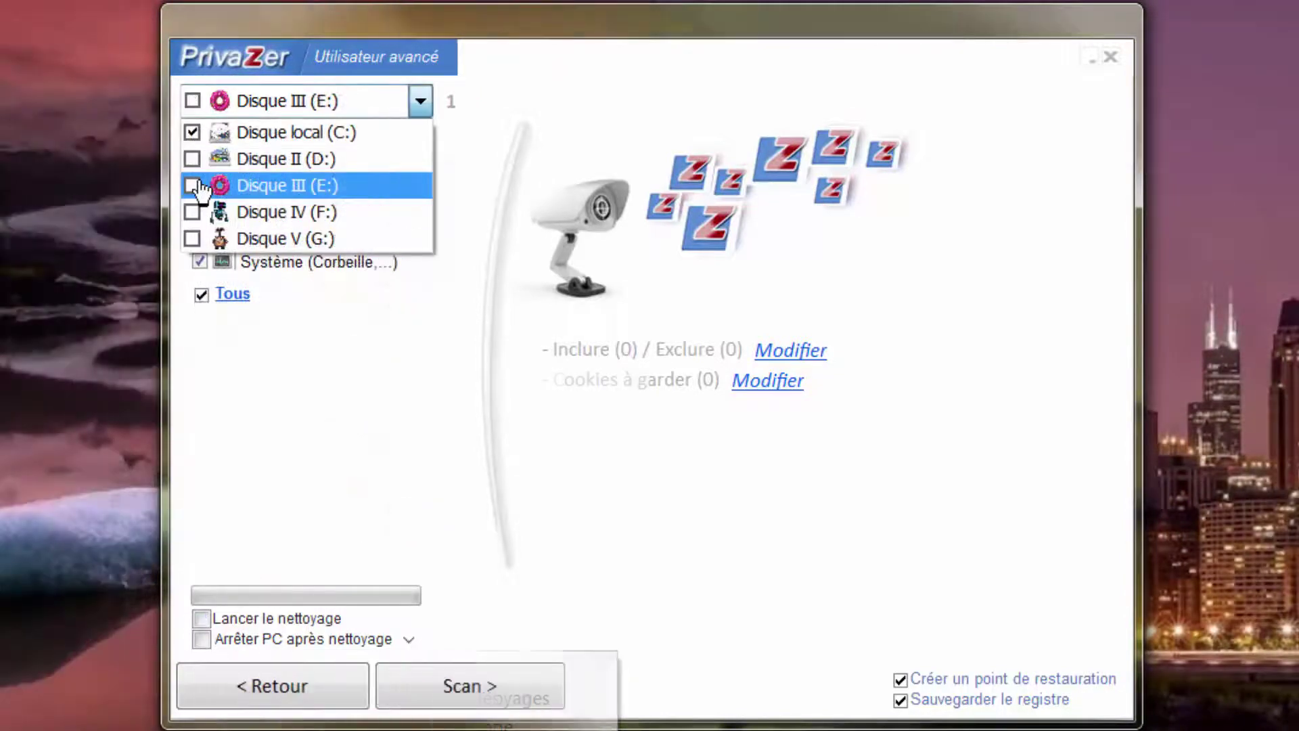
- Add Disque III (E:) and Disque II (D:) to the drives scanned alongside Disque local (C:)
{"action": "left_click", "coordinate": [198, 185]}
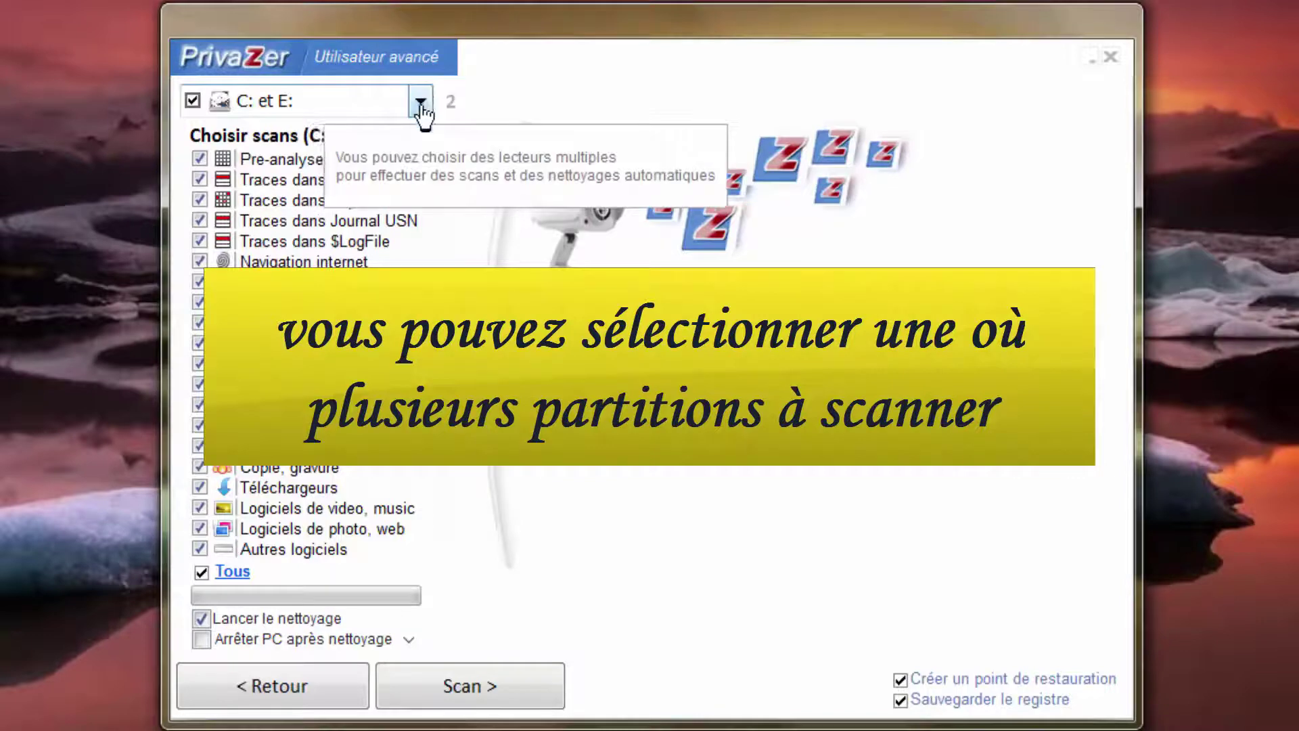
{"action": "left_click", "coordinate": [420, 102]}
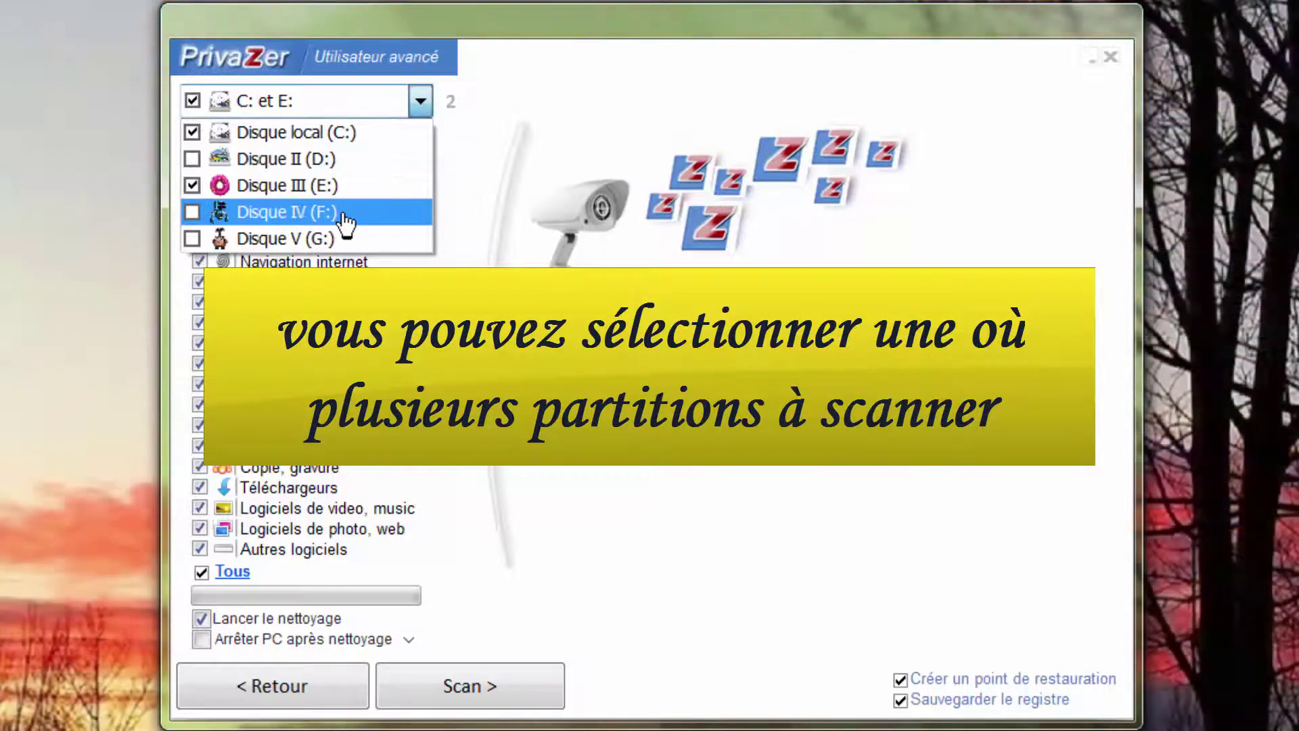
{"action": "left_click", "coordinate": [194, 159]}
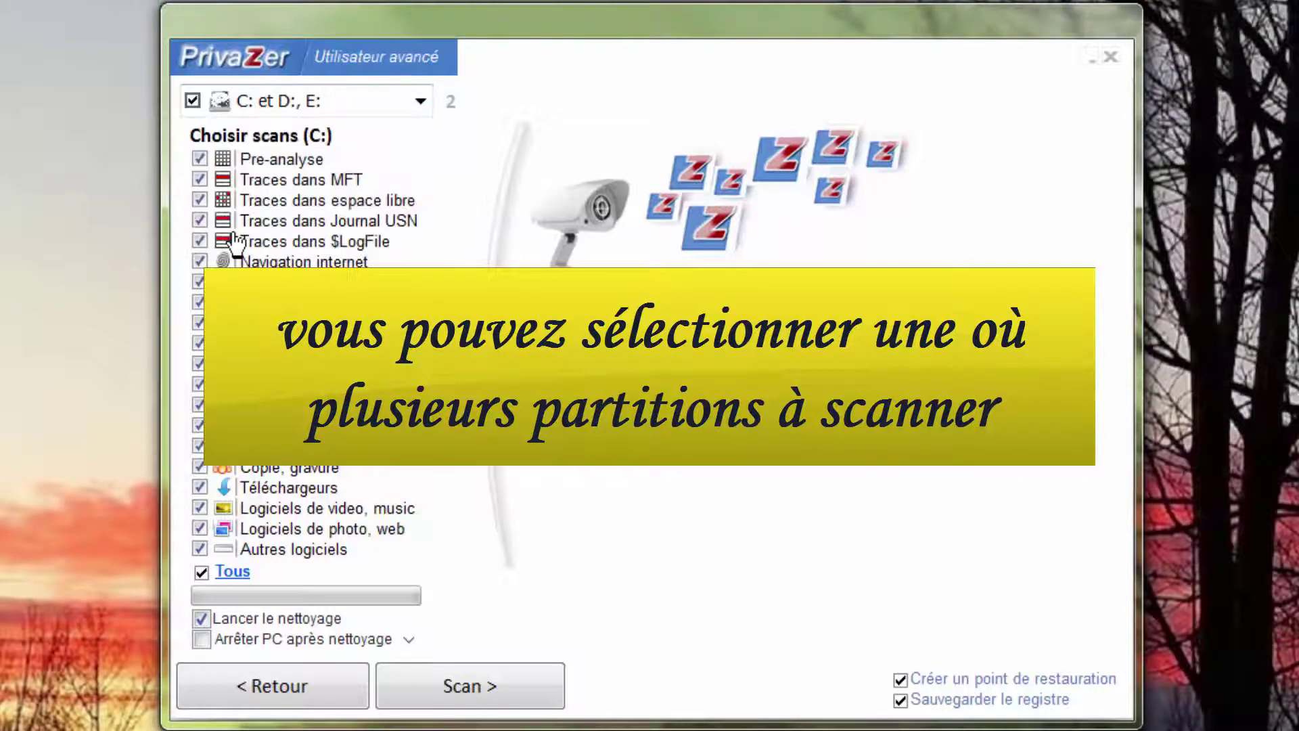
{"action": "left_click", "coordinate": [420, 101]}
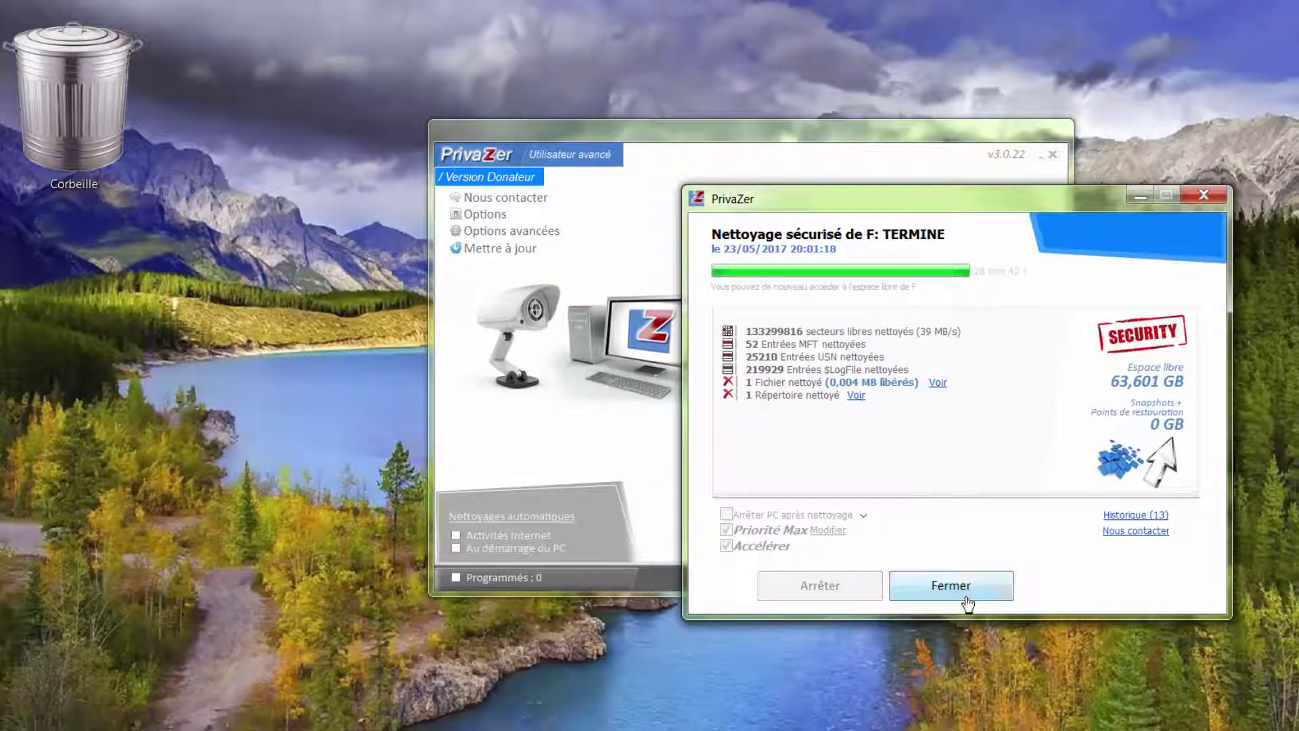
- Close the finished cleaning report for drive F: and exit the program
{"action": "left_click", "coordinate": [965, 597]}
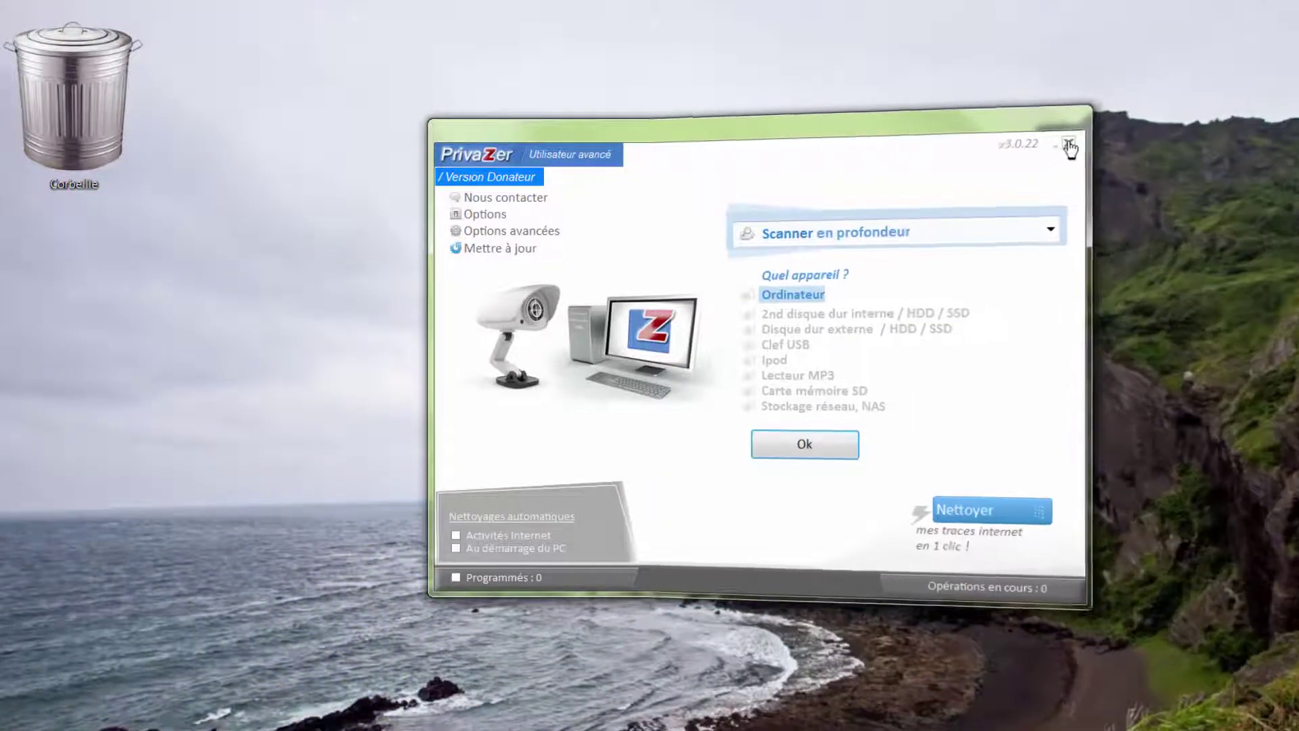
{"action": "left_click", "coordinate": [1053, 159]}
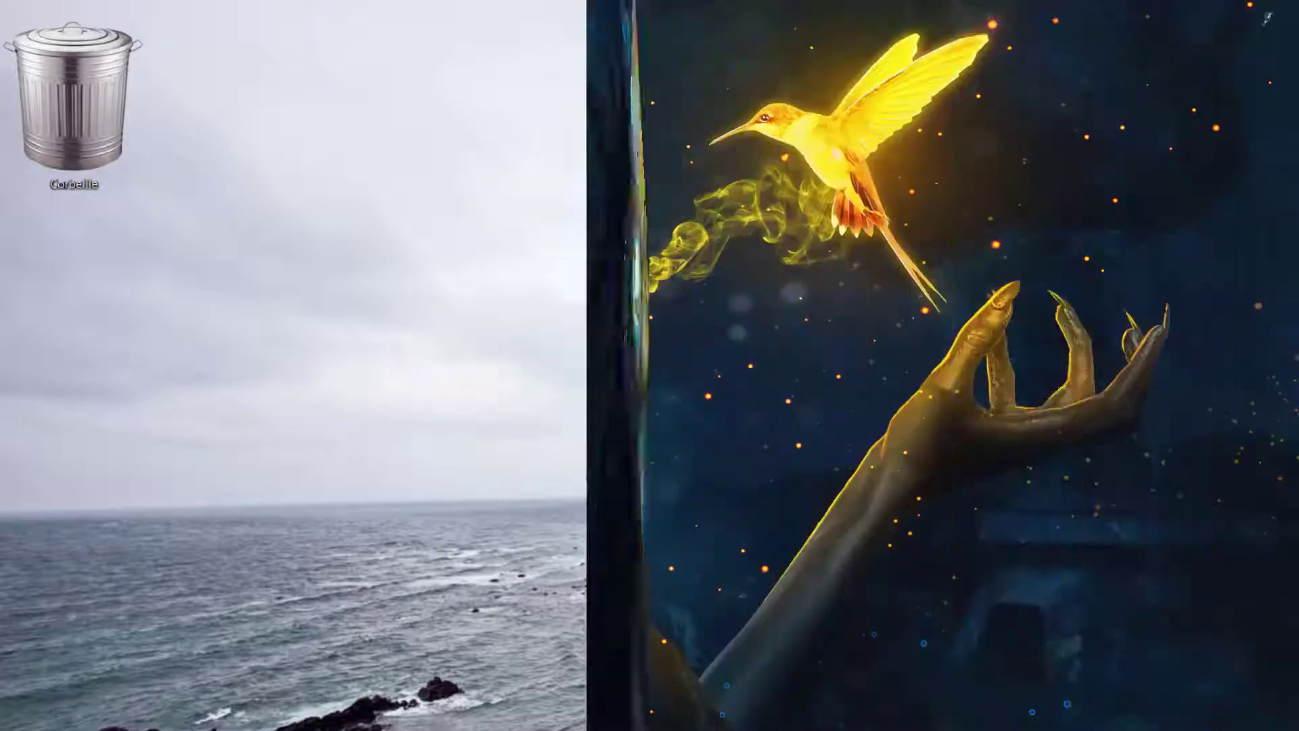